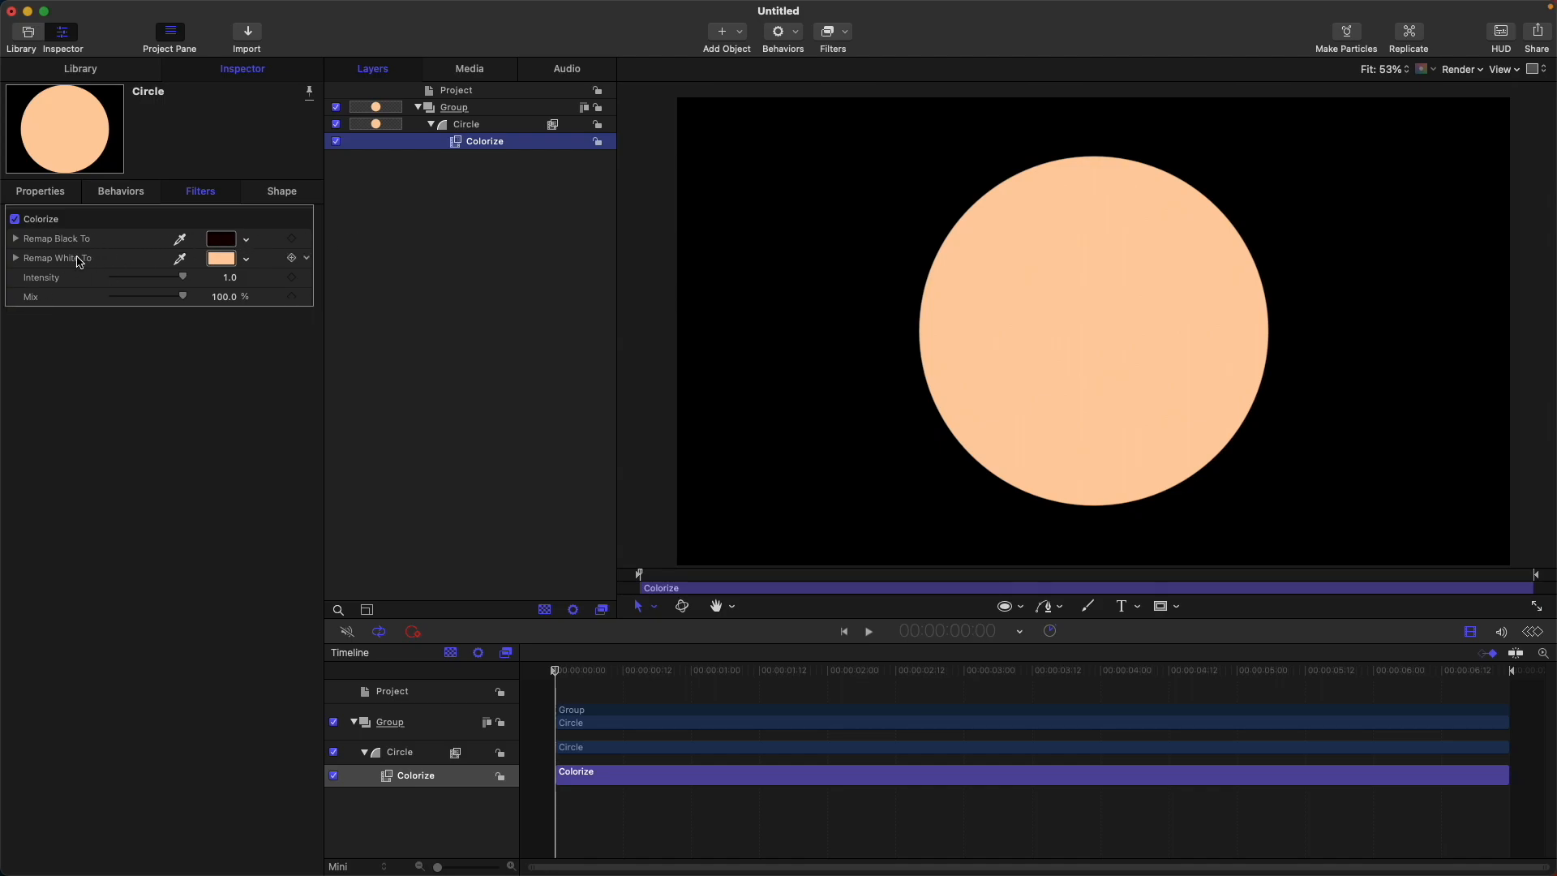
Toggle the circle's Colorize filter to compare the shape with and without it, leaving the filter disabled.
click(336, 141)
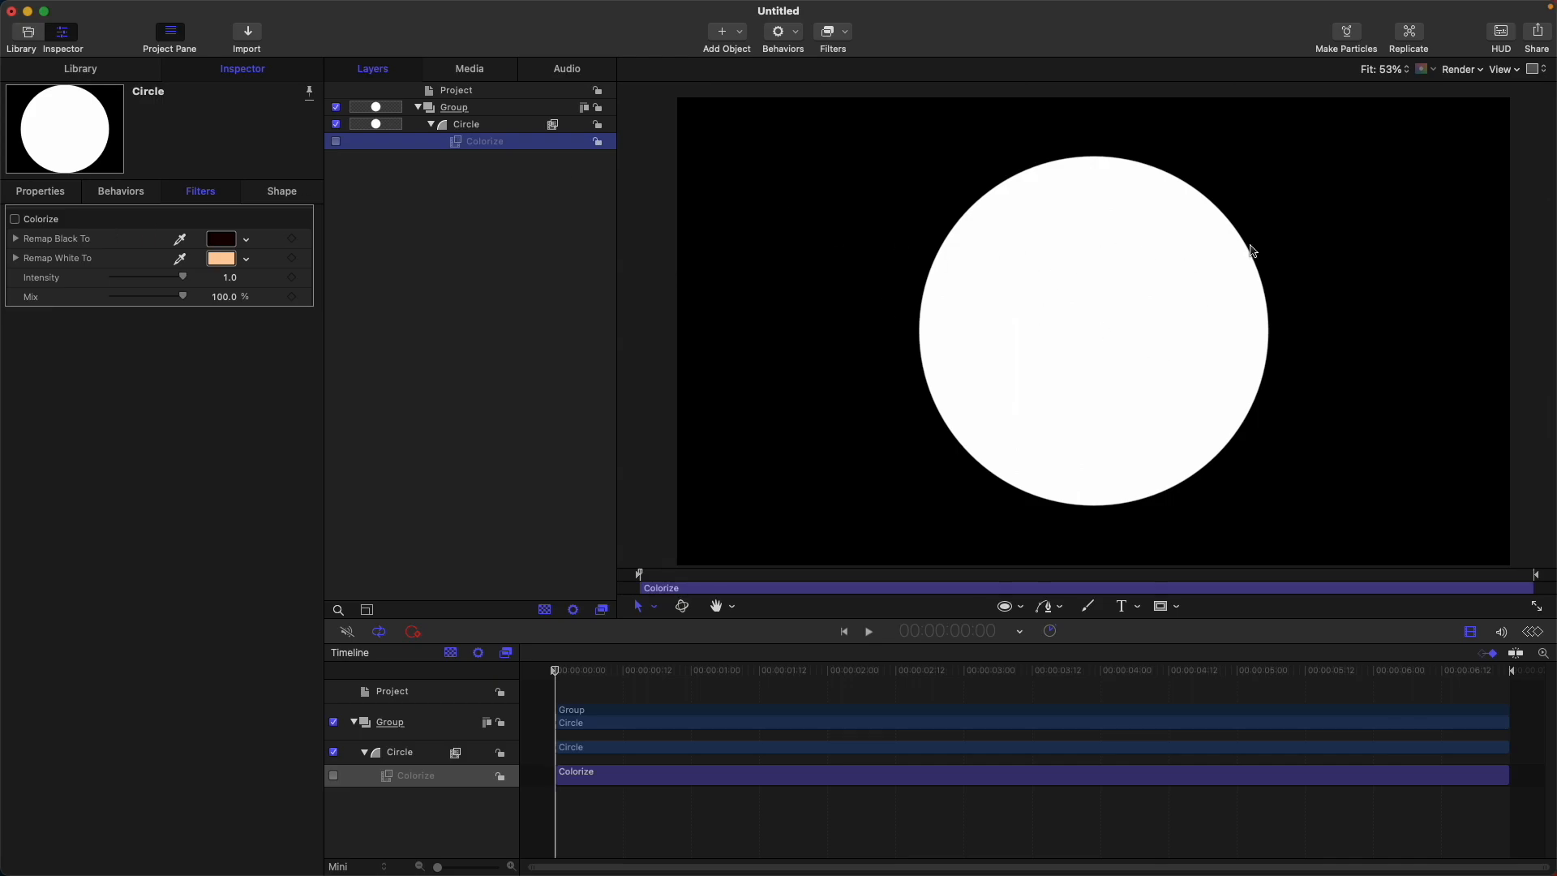
click(336, 142)
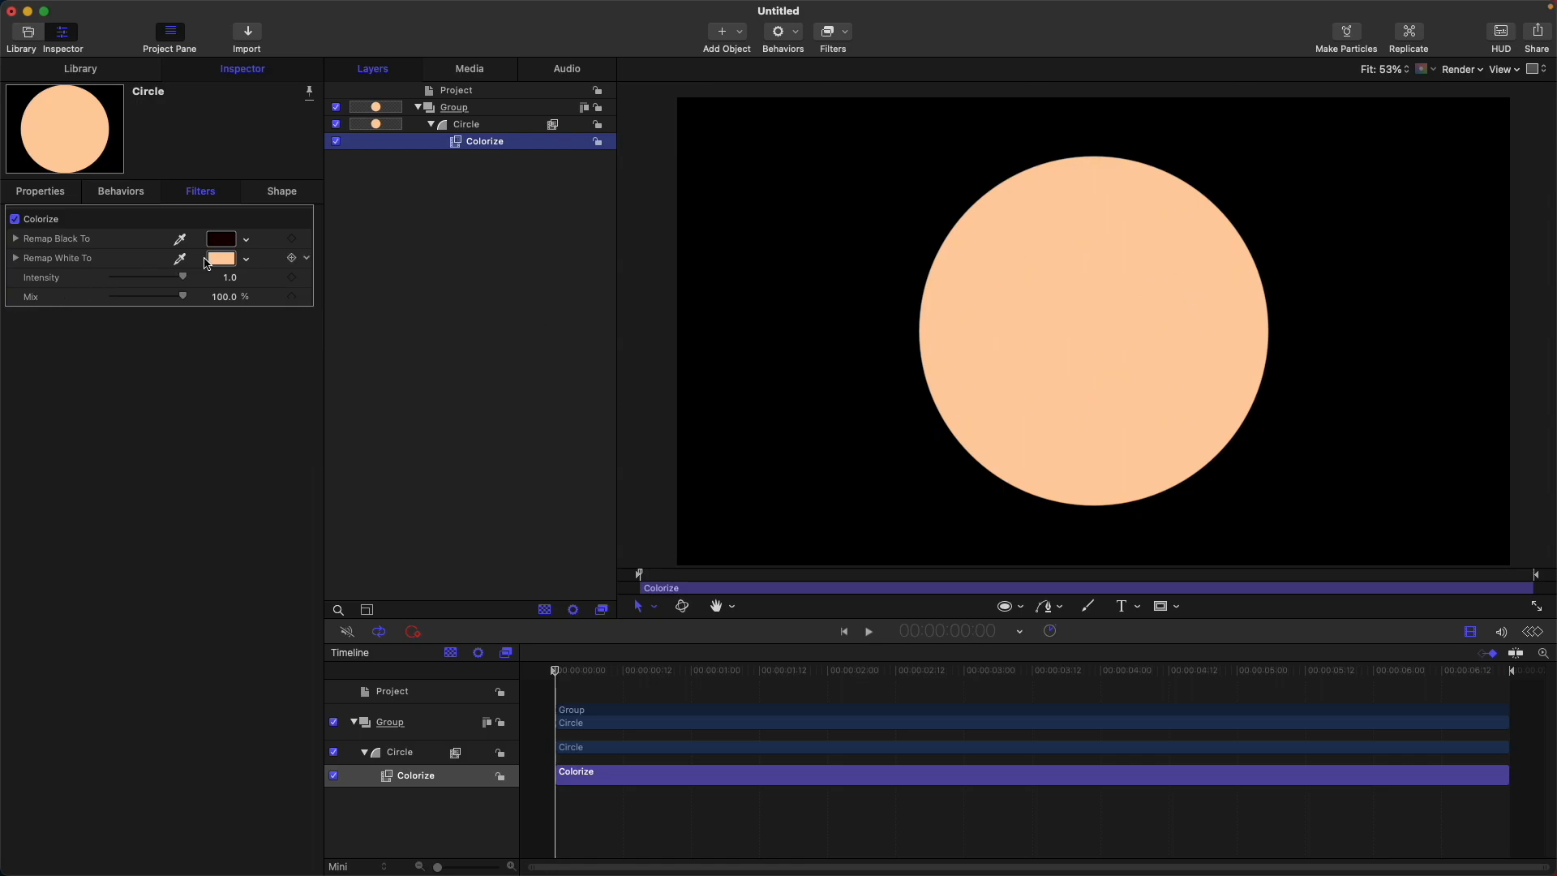
click(336, 143)
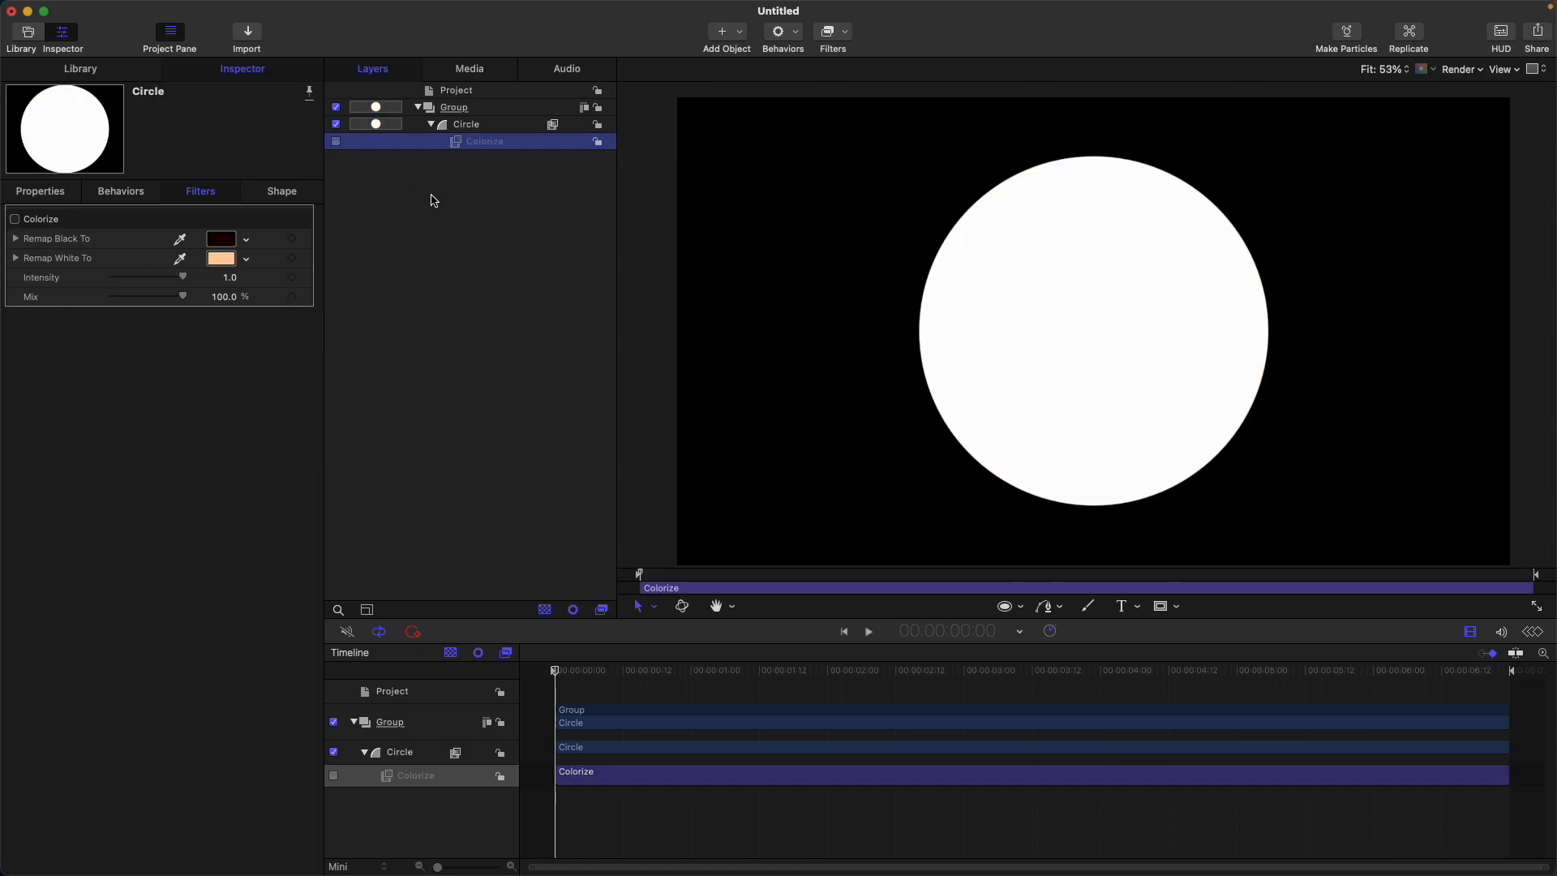
Give the circle a linear white-to-black gradient fill and display the canvas background as transparent.
click(499, 125)
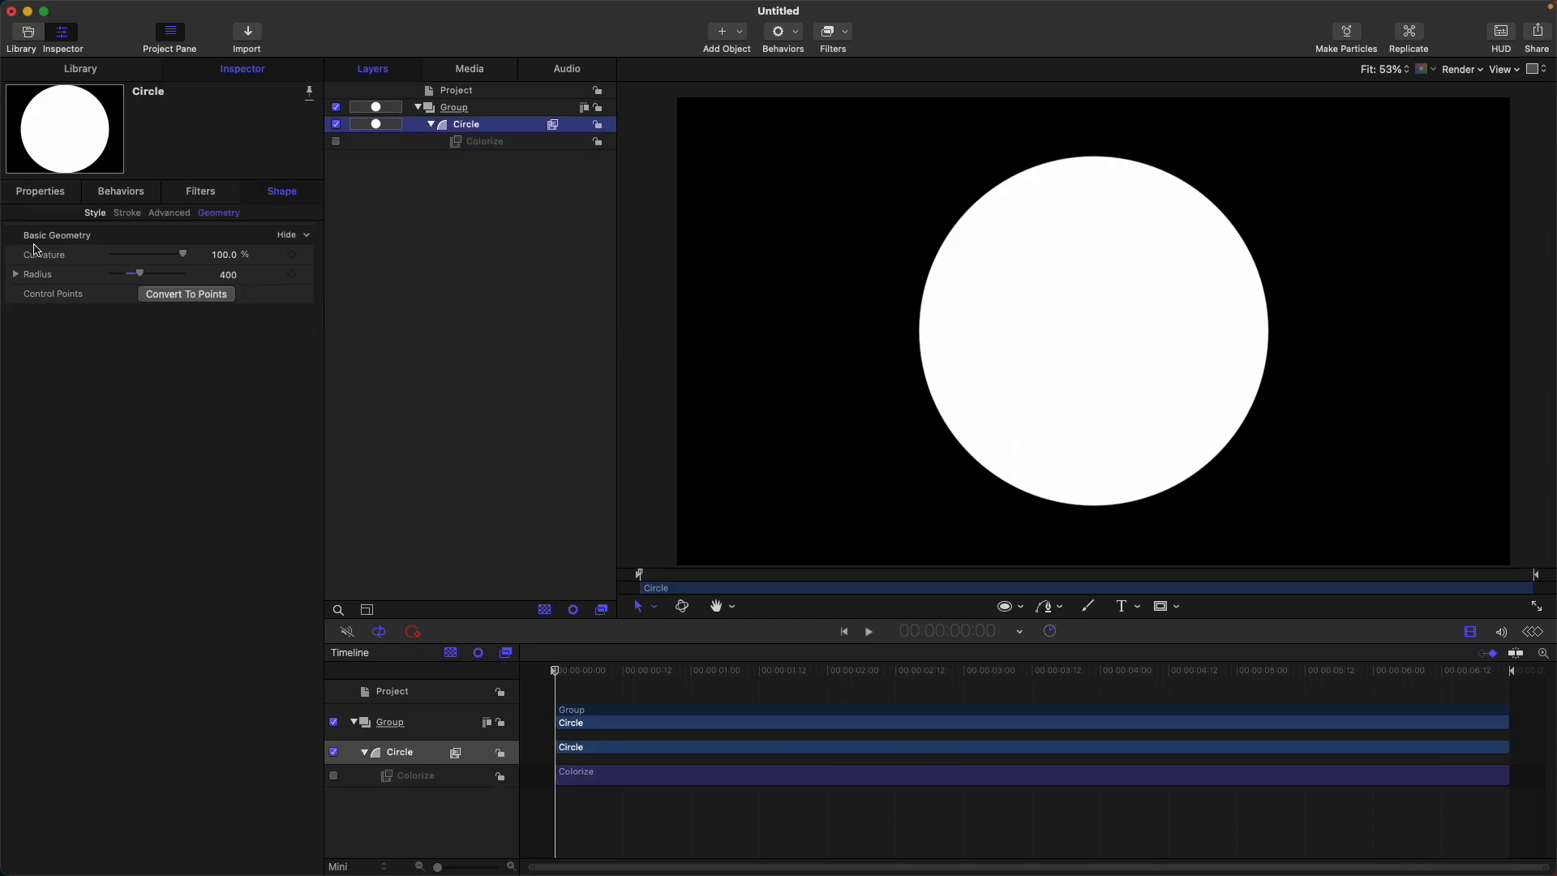
click(96, 216)
click(242, 278)
click(227, 293)
click(16, 297)
click(221, 387)
click(285, 370)
click(221, 387)
click(649, 130)
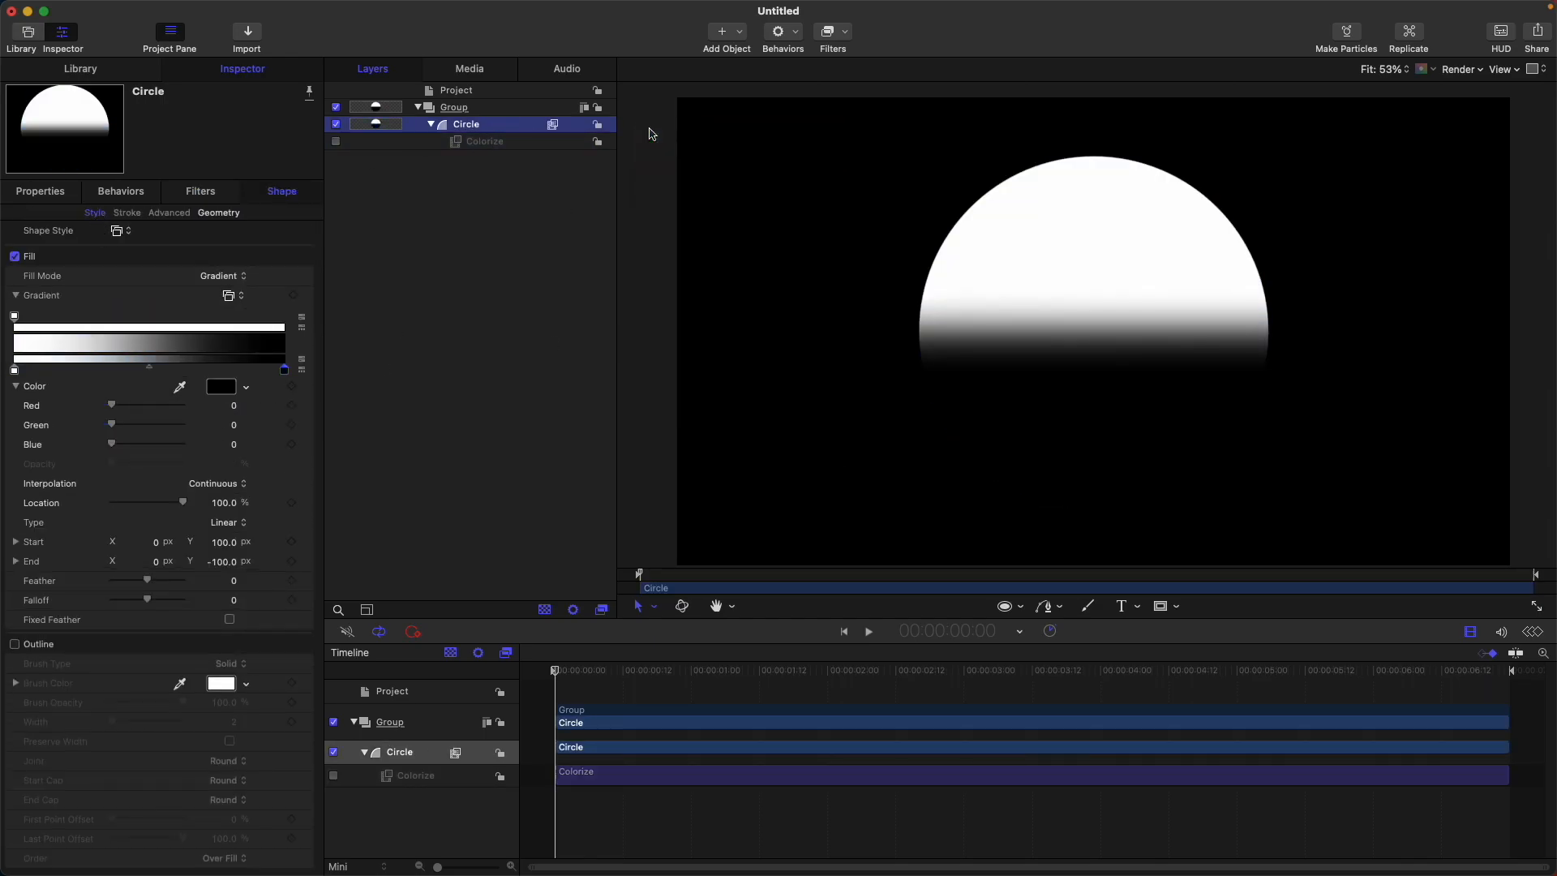
key(shift+t)
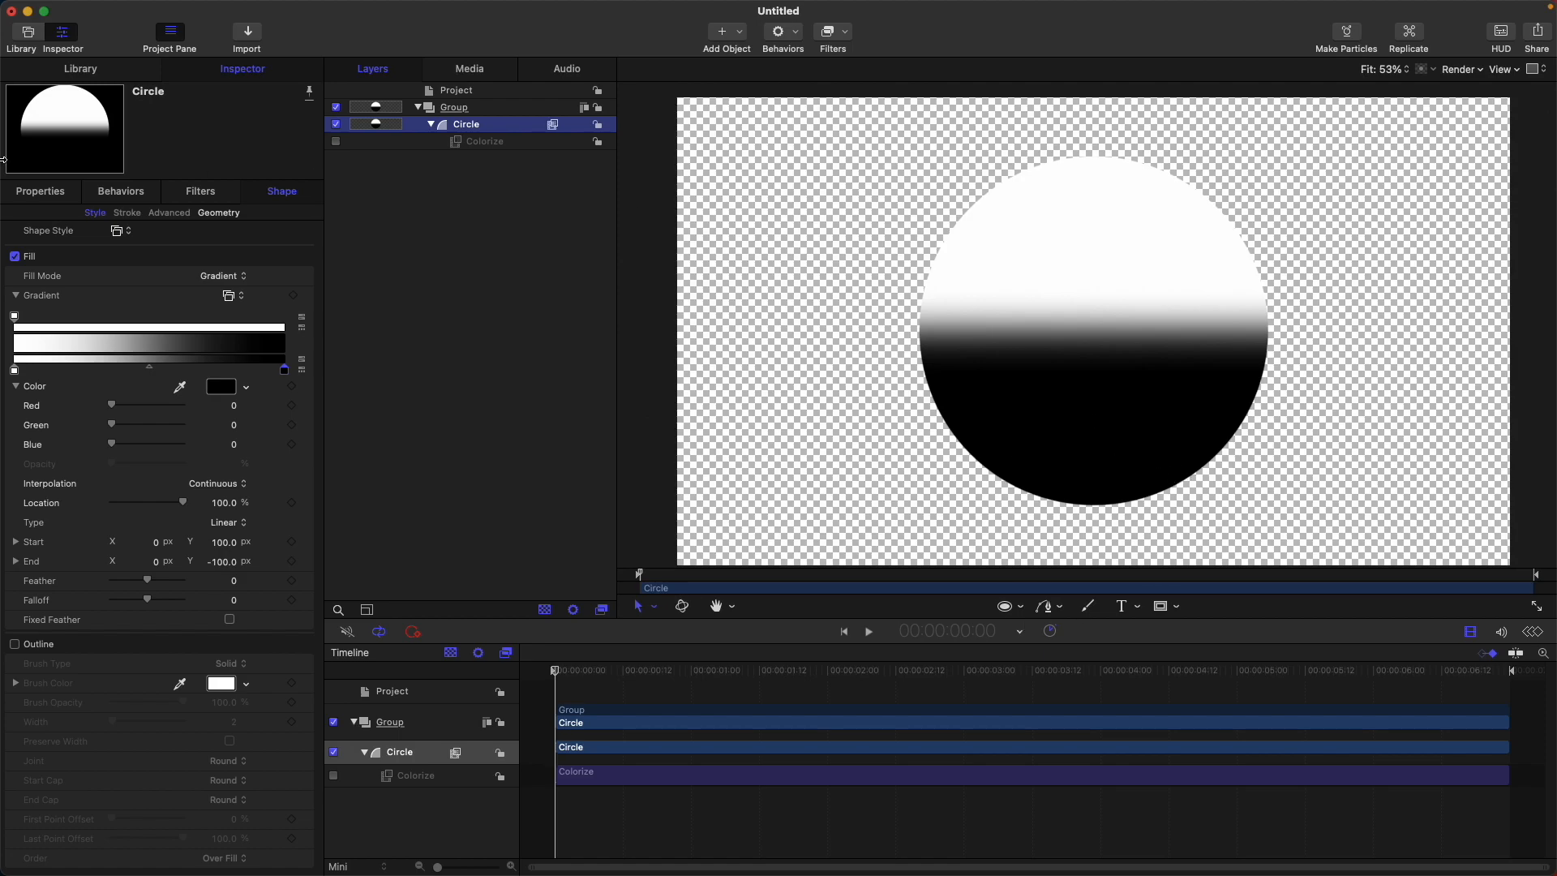
Enable the Colorize filter briefly to preview it on the black-and-white gradient, and disable it again.
click(336, 141)
click(503, 142)
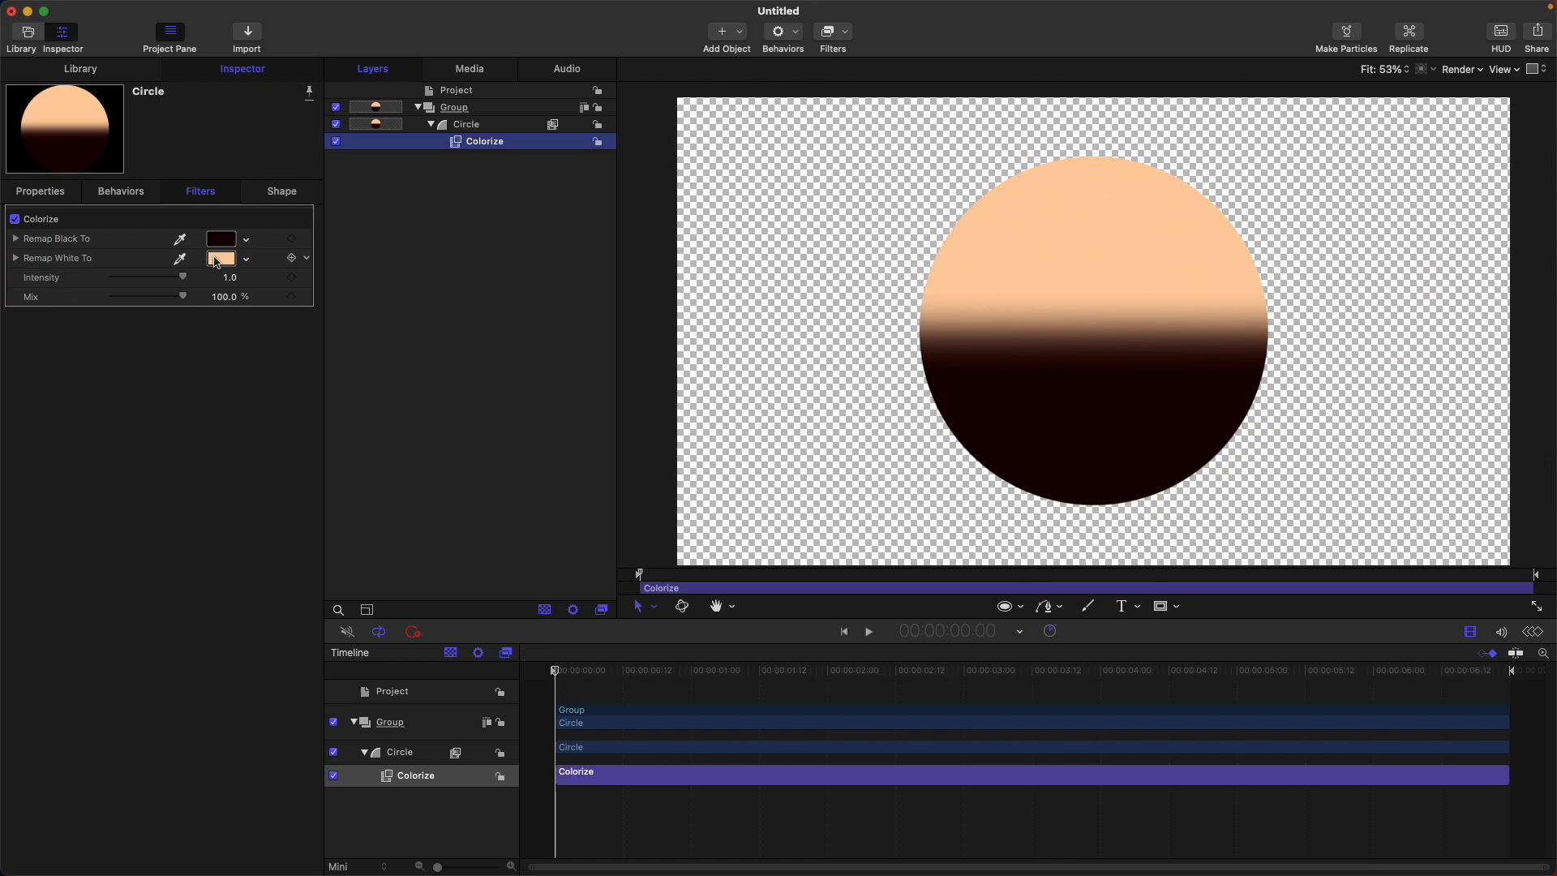
click(335, 141)
Recolor the circle's gradient so its white stop becomes cyan and its black stop becomes red.
click(485, 127)
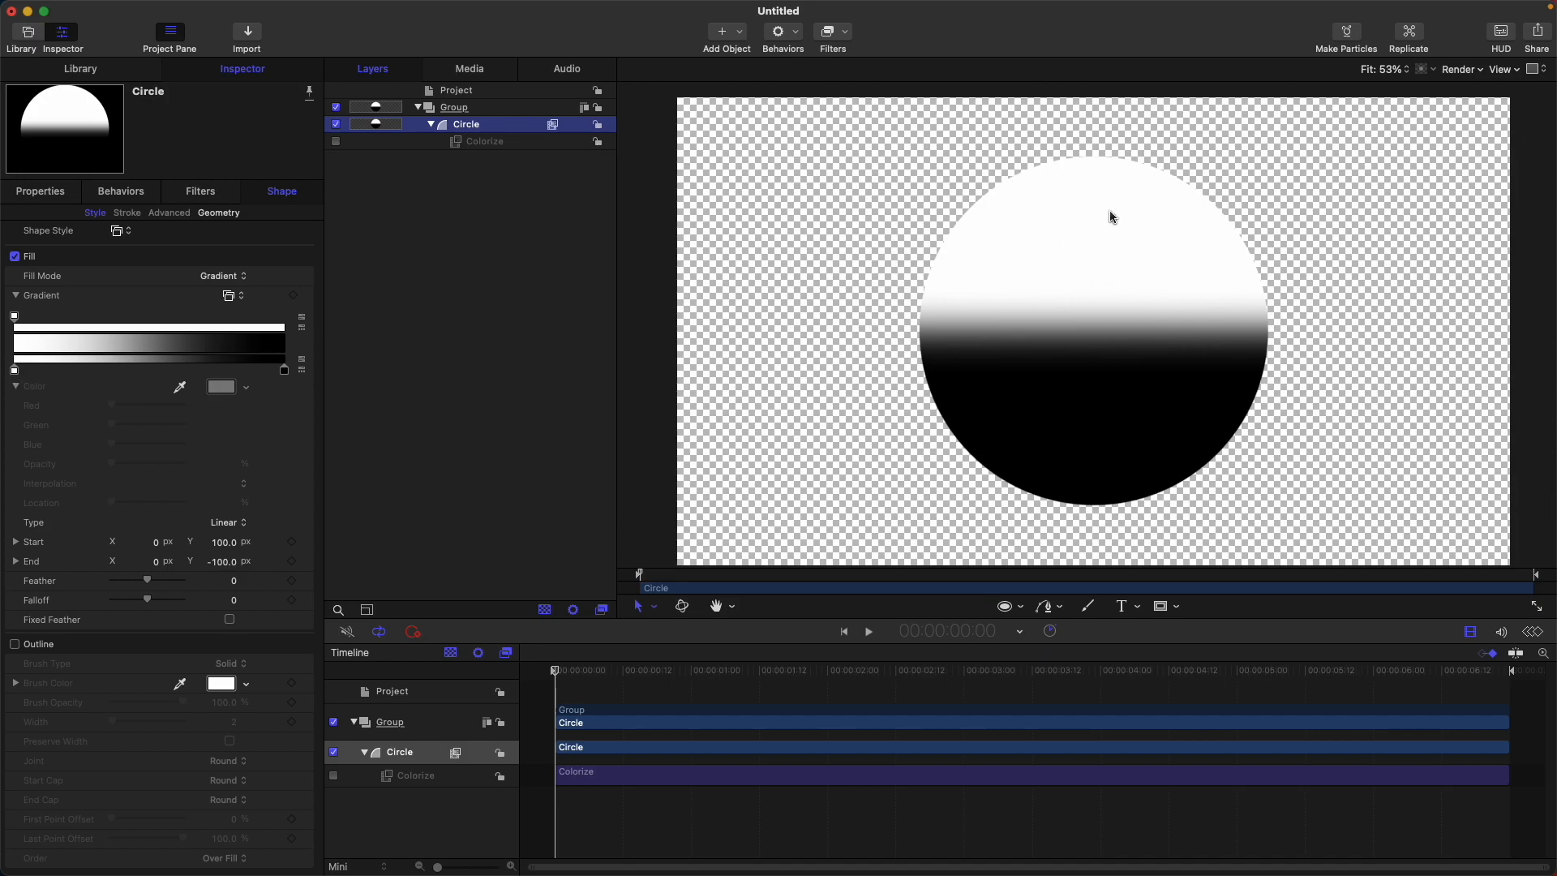
click(14, 371)
click(222, 387)
click(714, 284)
click(649, 130)
click(283, 370)
click(222, 387)
click(734, 365)
click(649, 130)
Set the Colorize filter to remap black to blue and white to green, and preview its effect on the gradient.
click(486, 142)
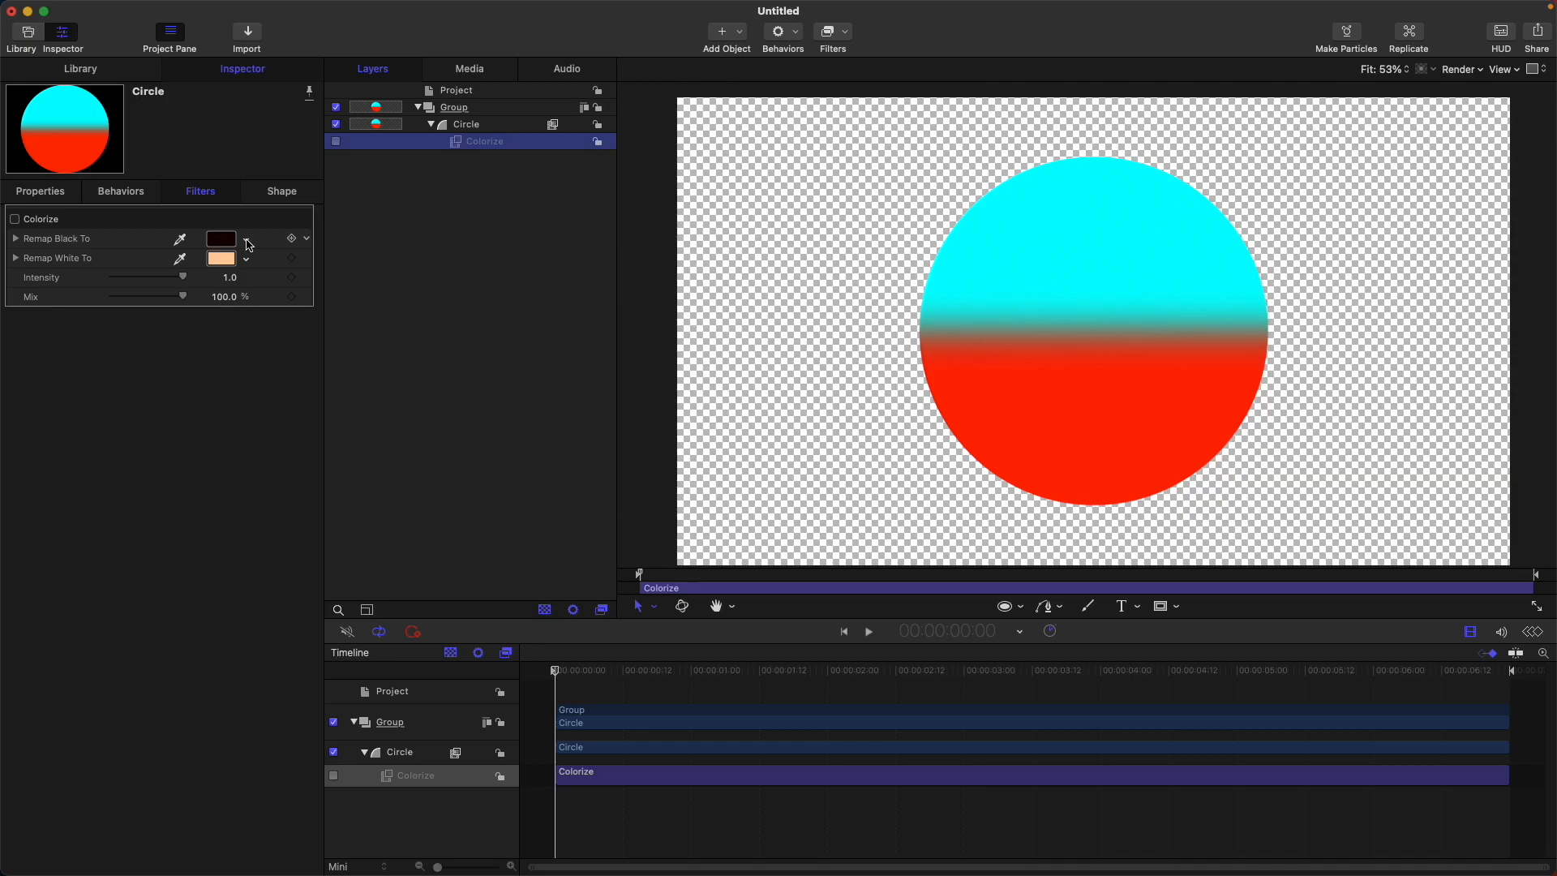
click(224, 241)
click(834, 290)
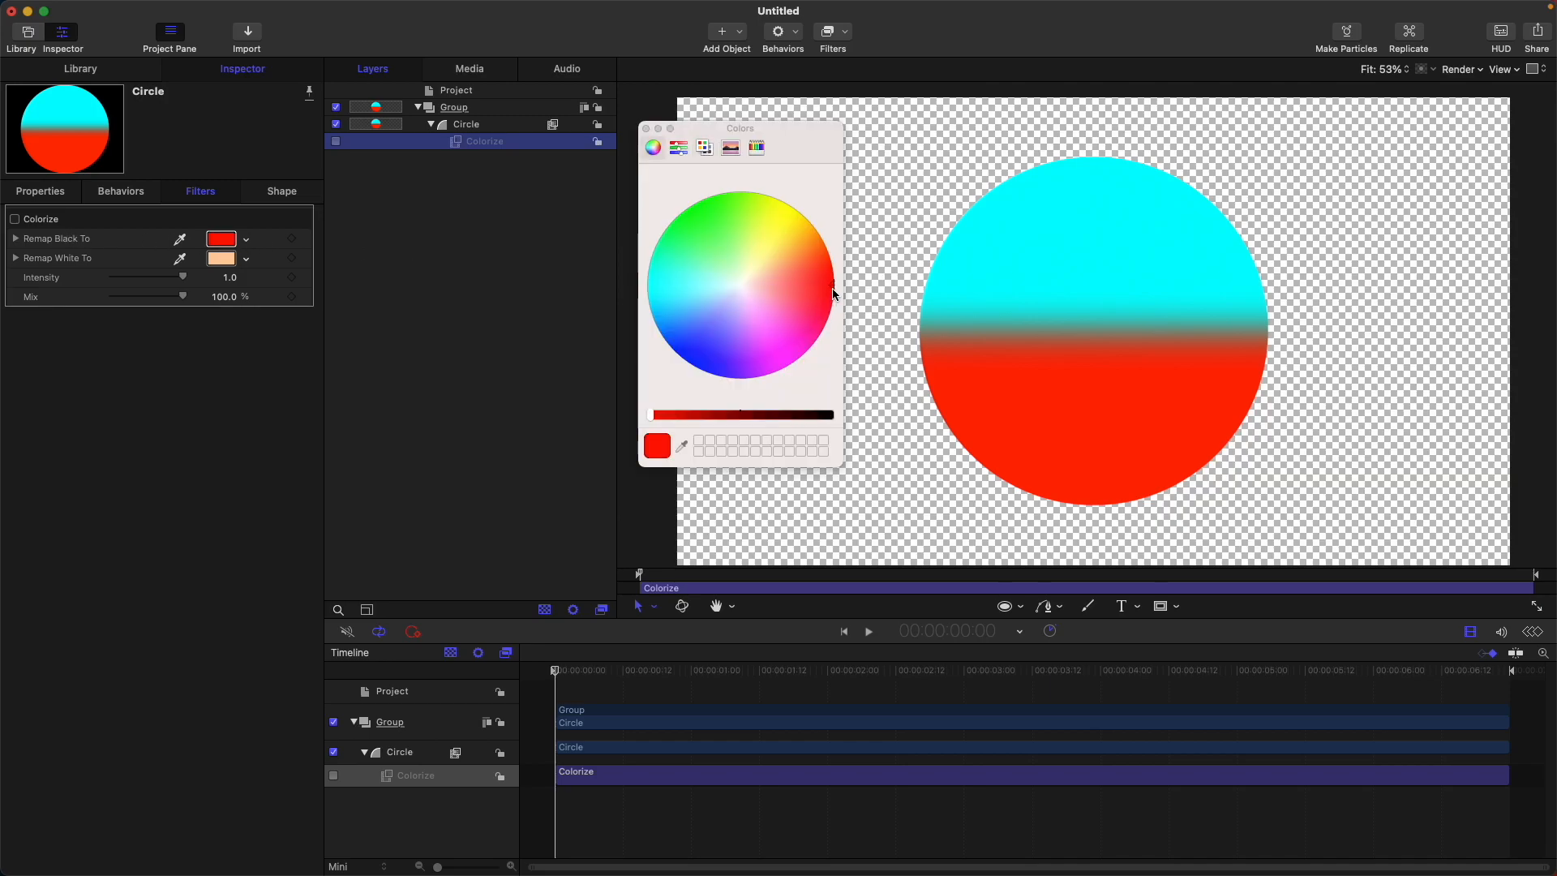
mouse_move(832, 302)
mouse_down()
mouse_move(797, 367)
mouse_move(691, 380)
mouse_up()
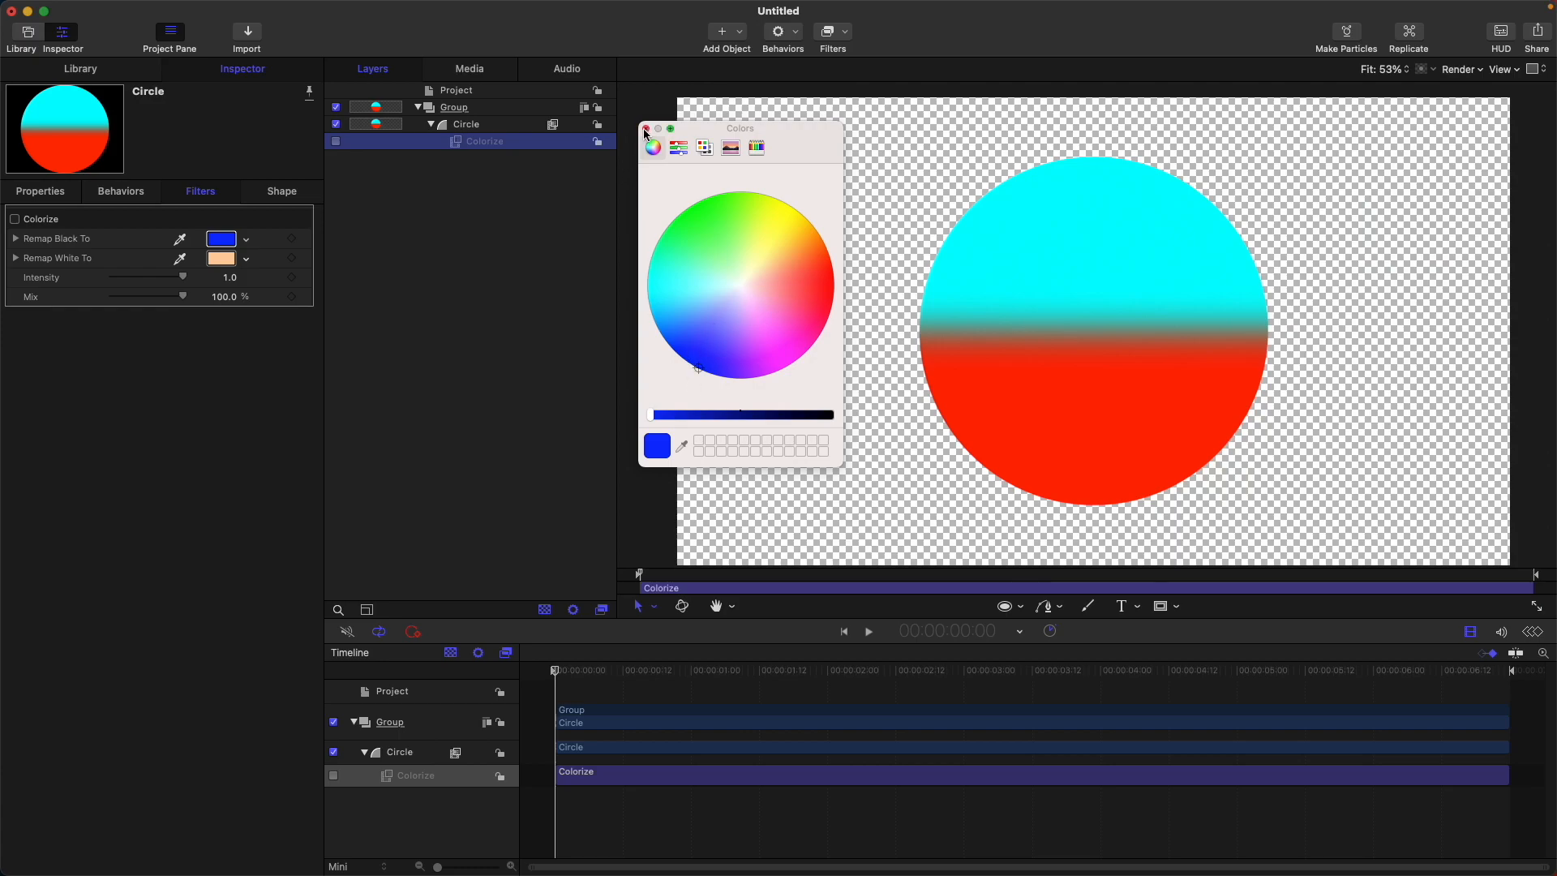
click(221, 258)
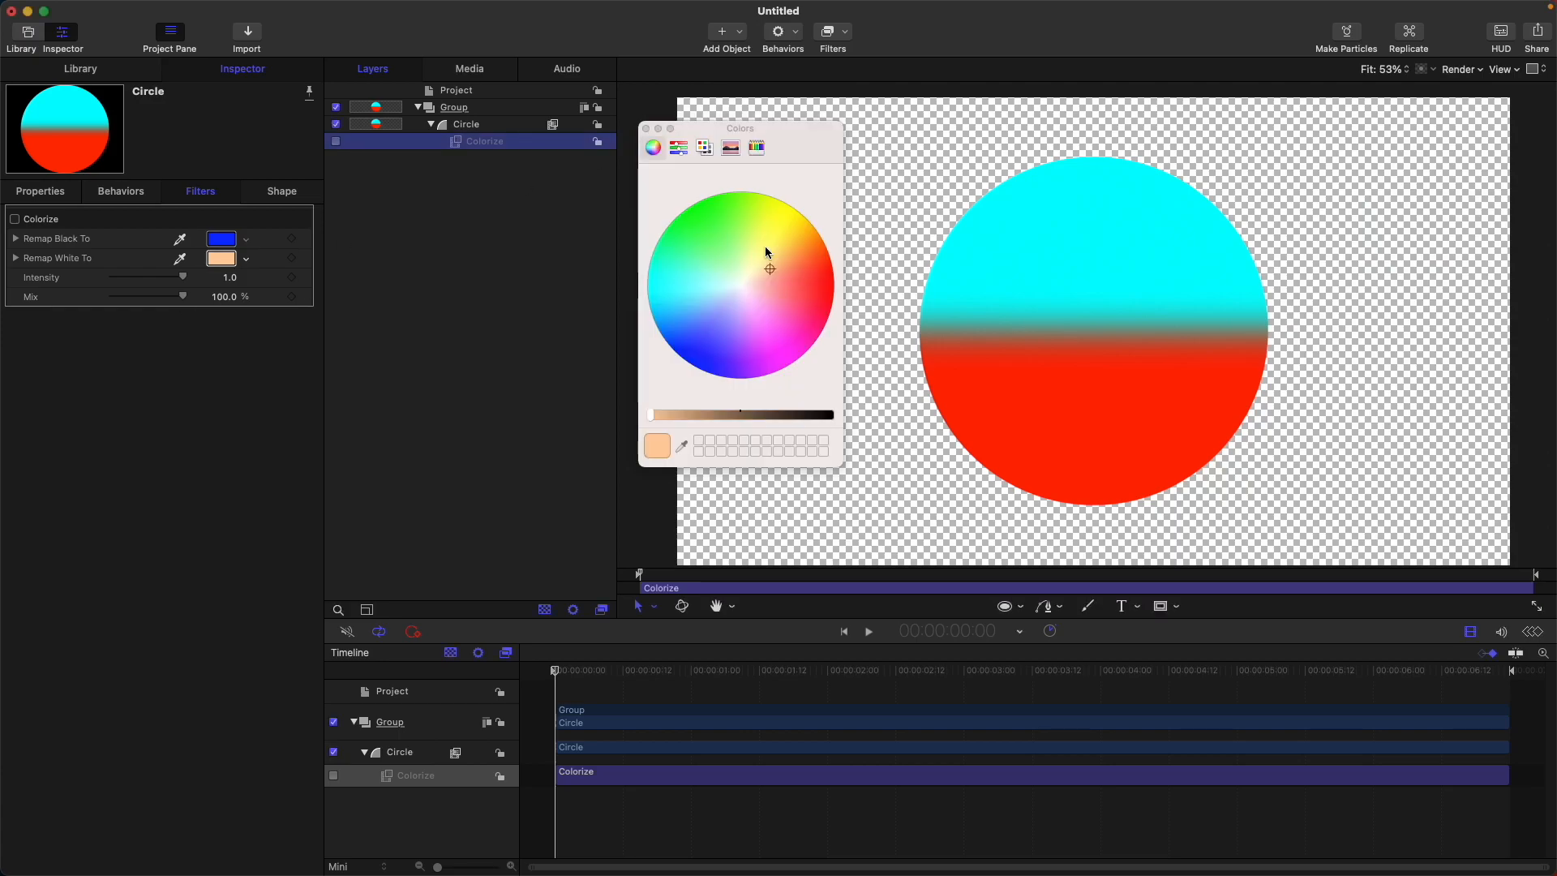
click(696, 206)
click(646, 128)
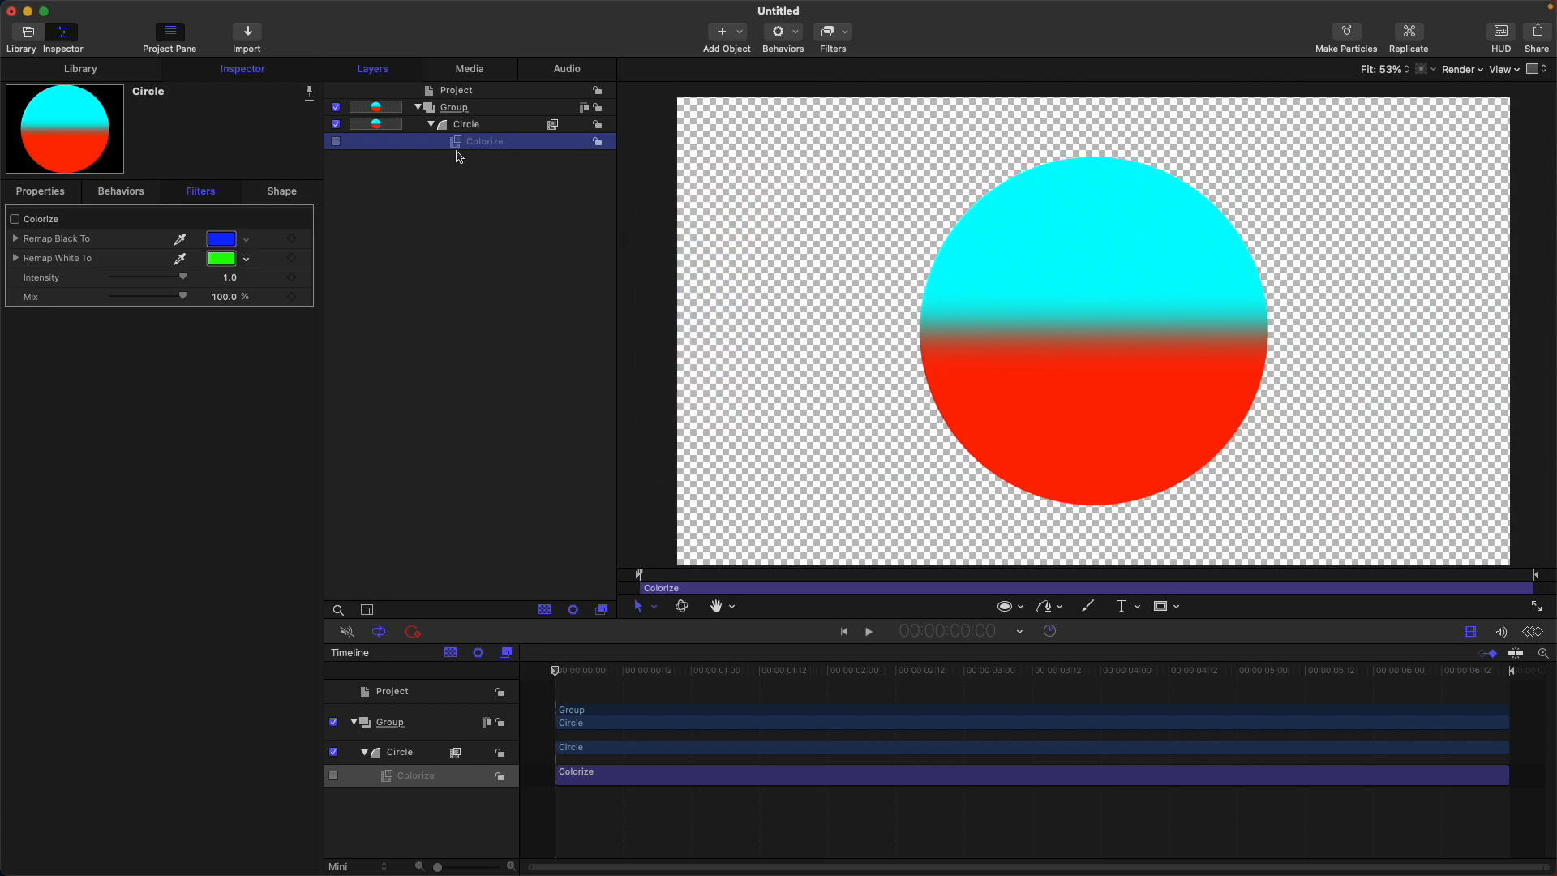
click(336, 143)
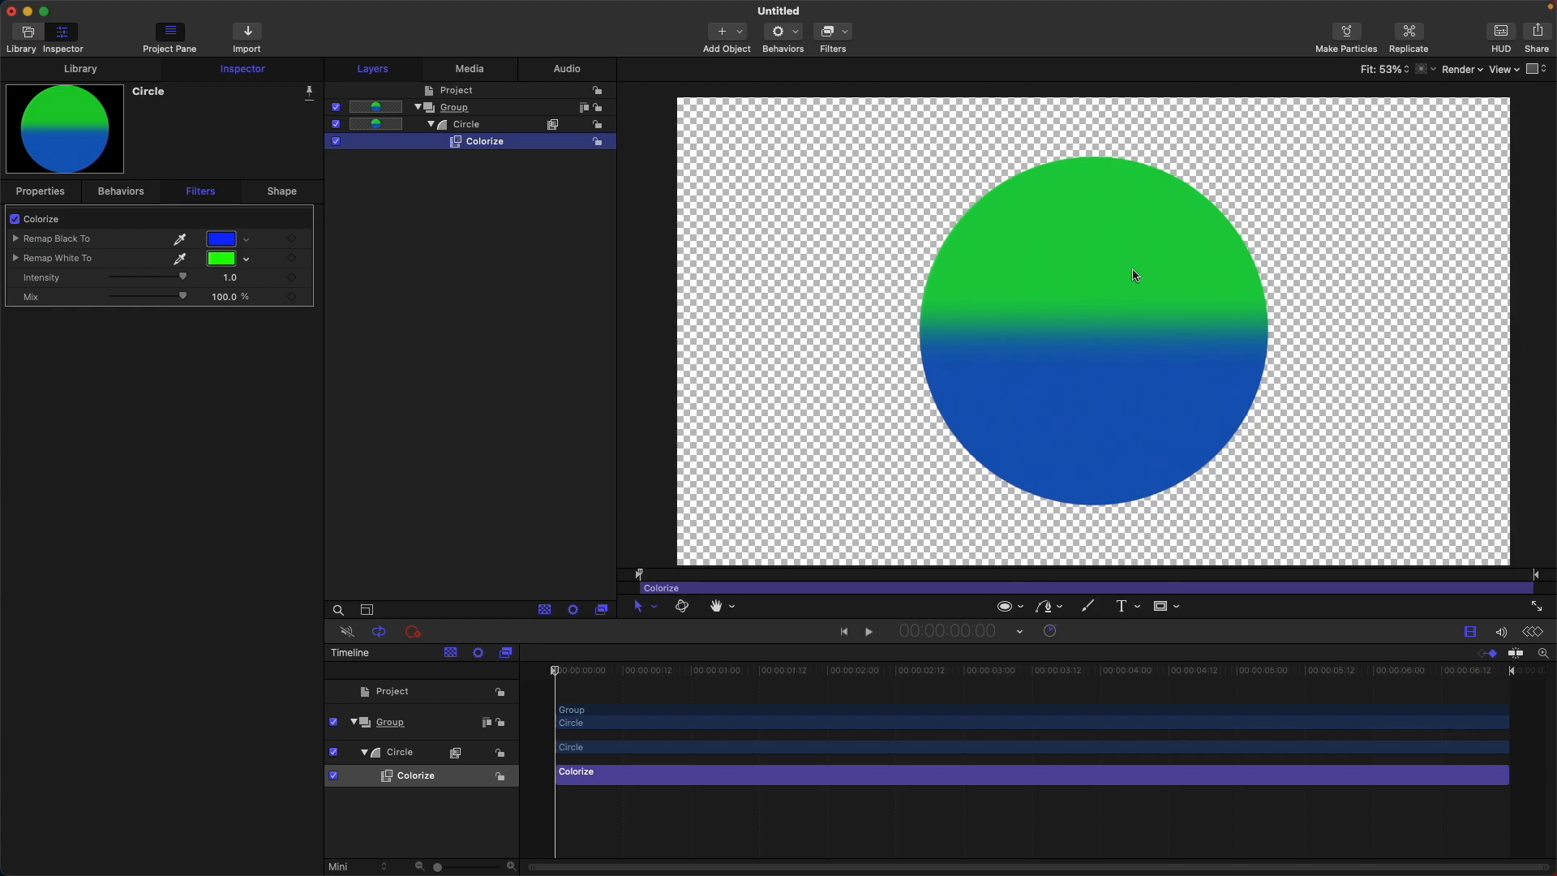
click(337, 141)
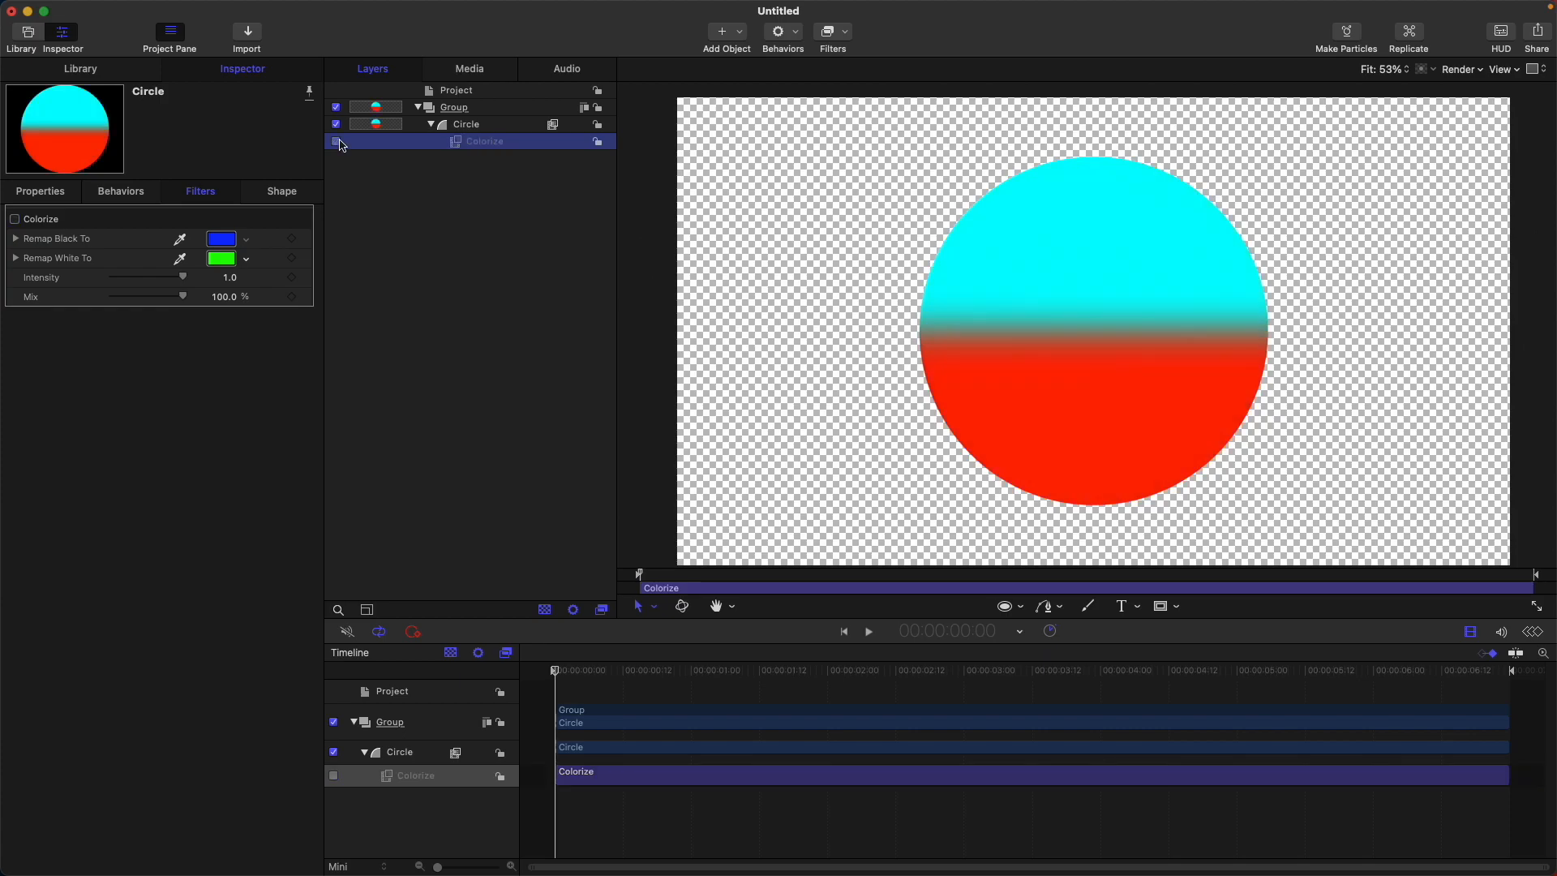
Add a light pink color stop to the circle's gradient between the cyan and red stops.
click(494, 127)
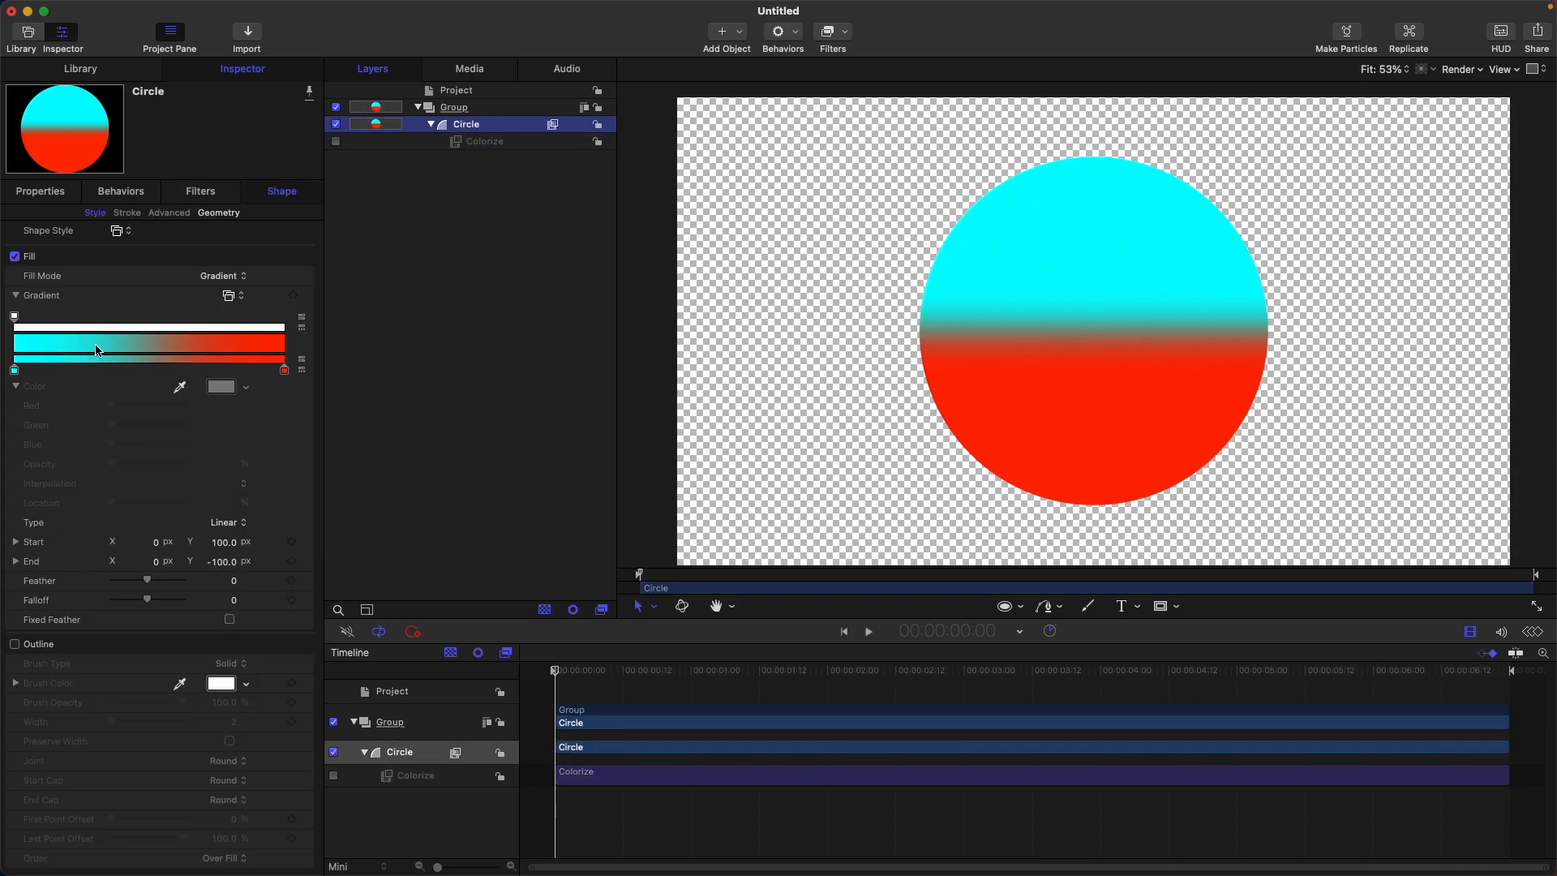
click(99, 360)
click(222, 387)
drag(101, 370, 123, 370)
click(760, 278)
click(646, 126)
Switch the gradient stops to Constant interpolation, position the pink stop at about 28%, and move the red stop inward.
click(14, 370)
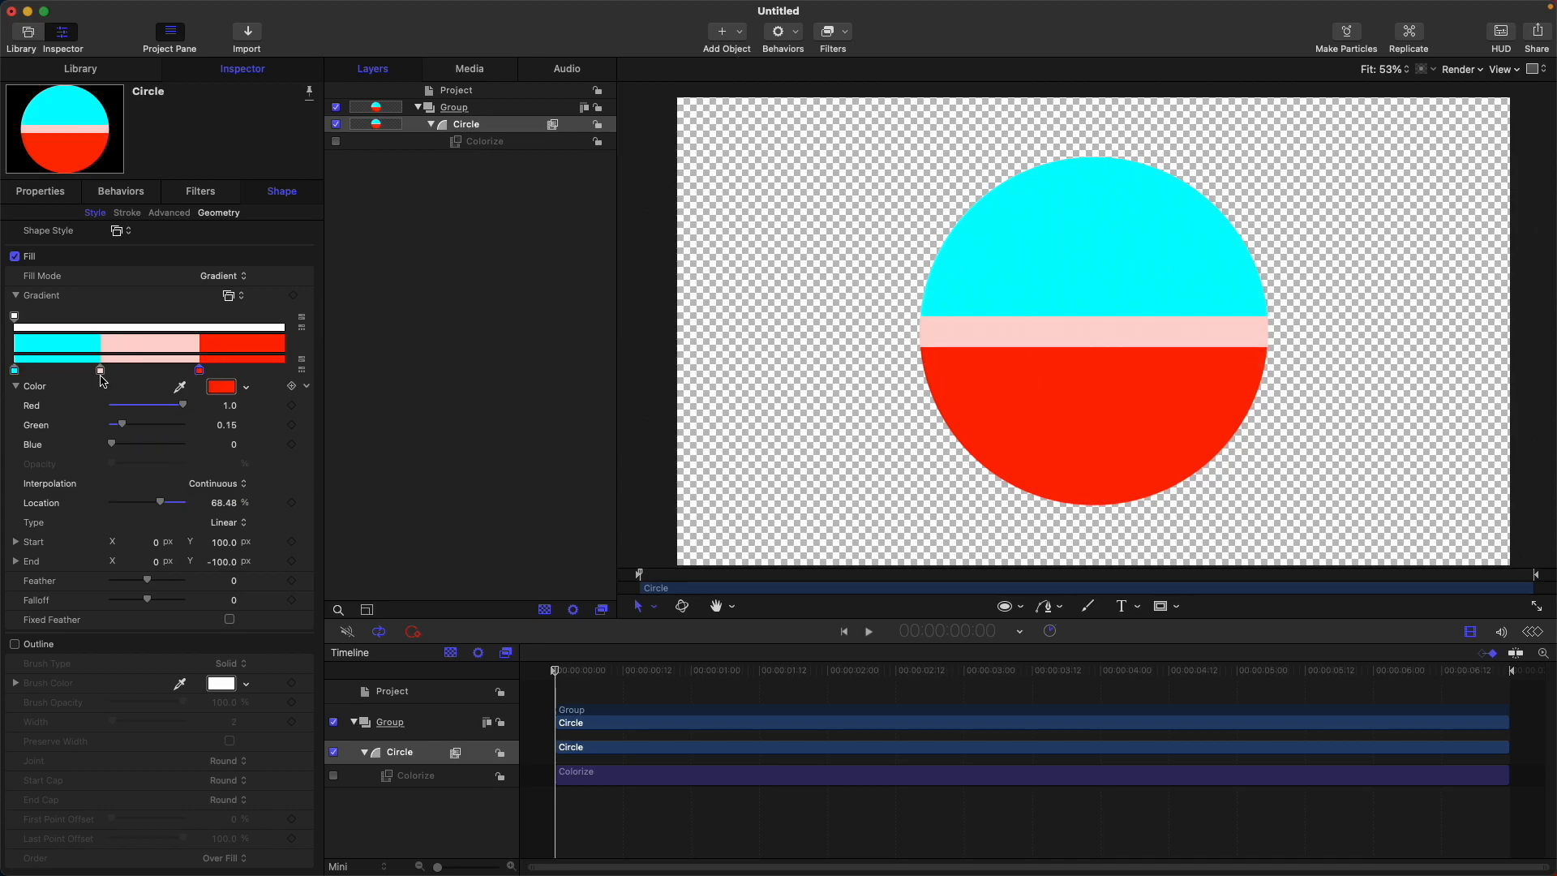
drag(102, 372, 89, 372)
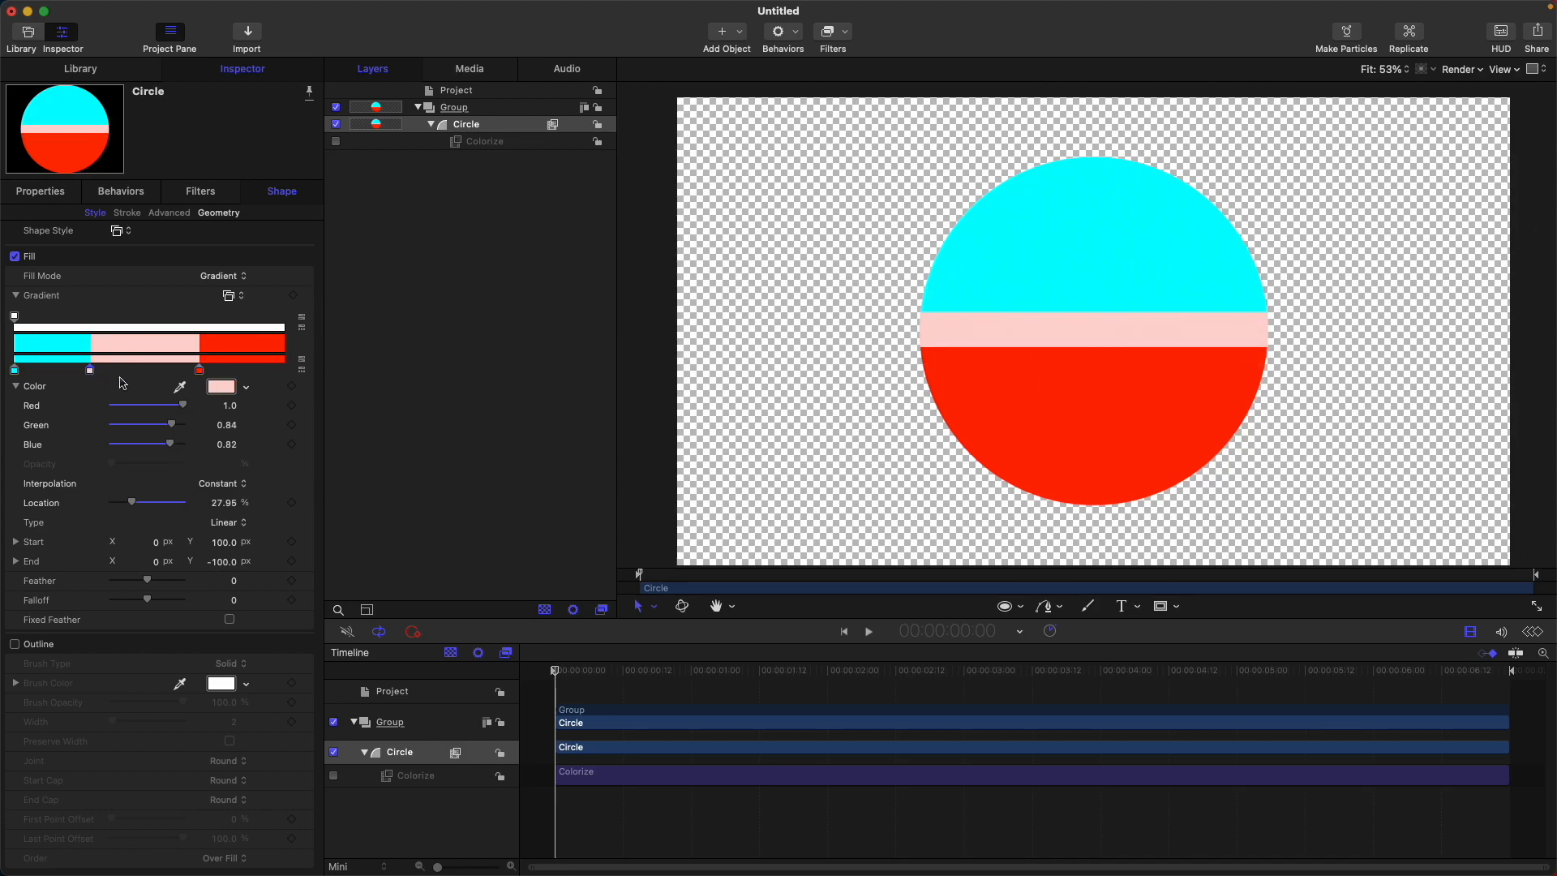
Toggle the Colorize filter repeatedly to compare the three-band circle before and after remapping, leaving the filter enabled.
click(540, 143)
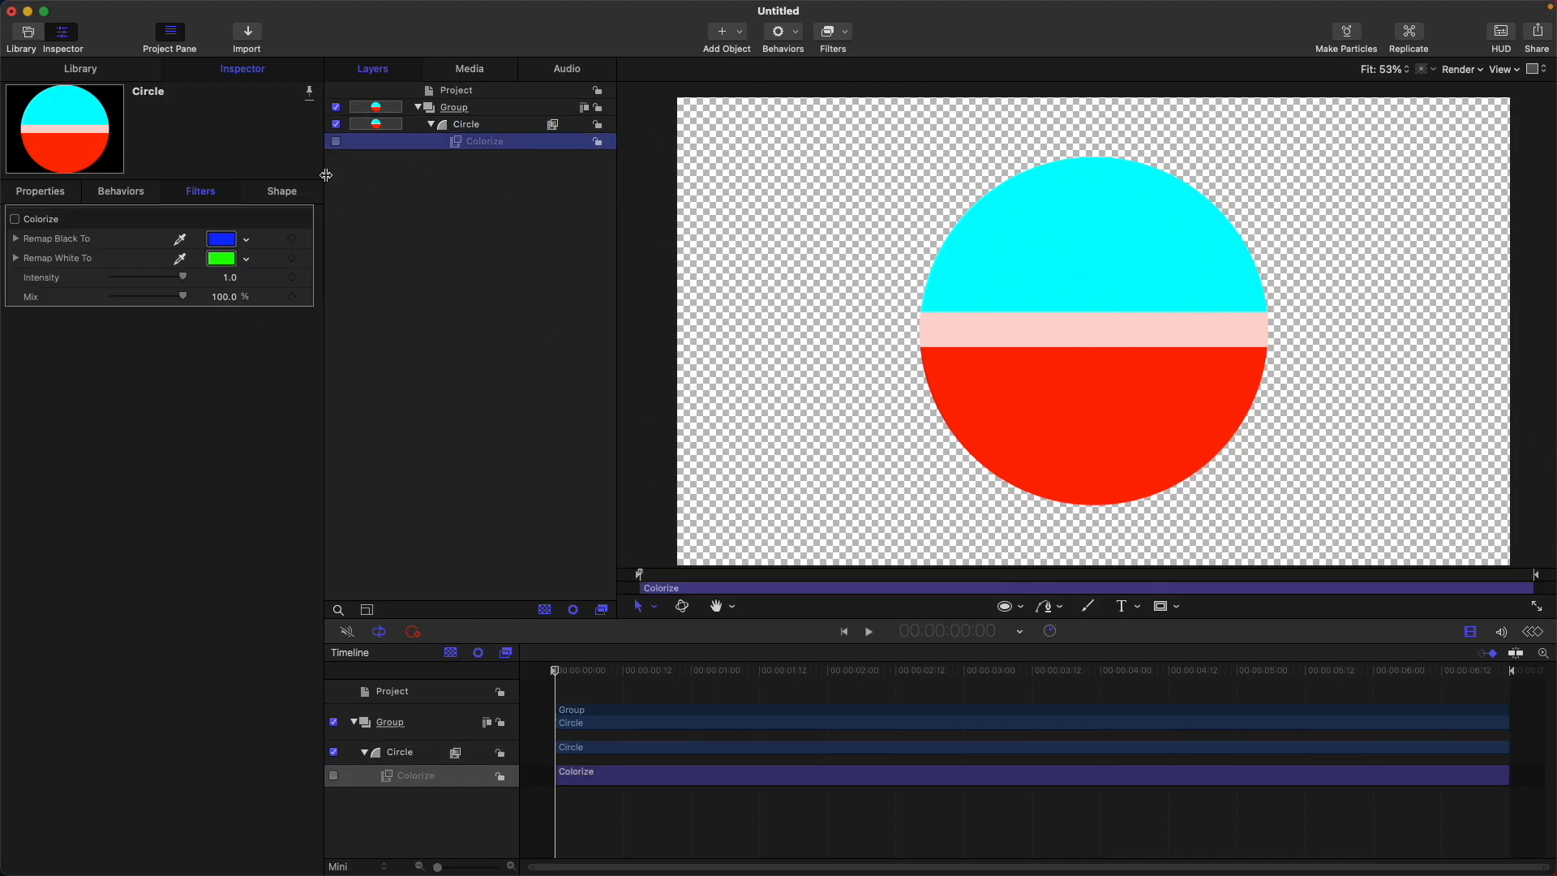
click(336, 142)
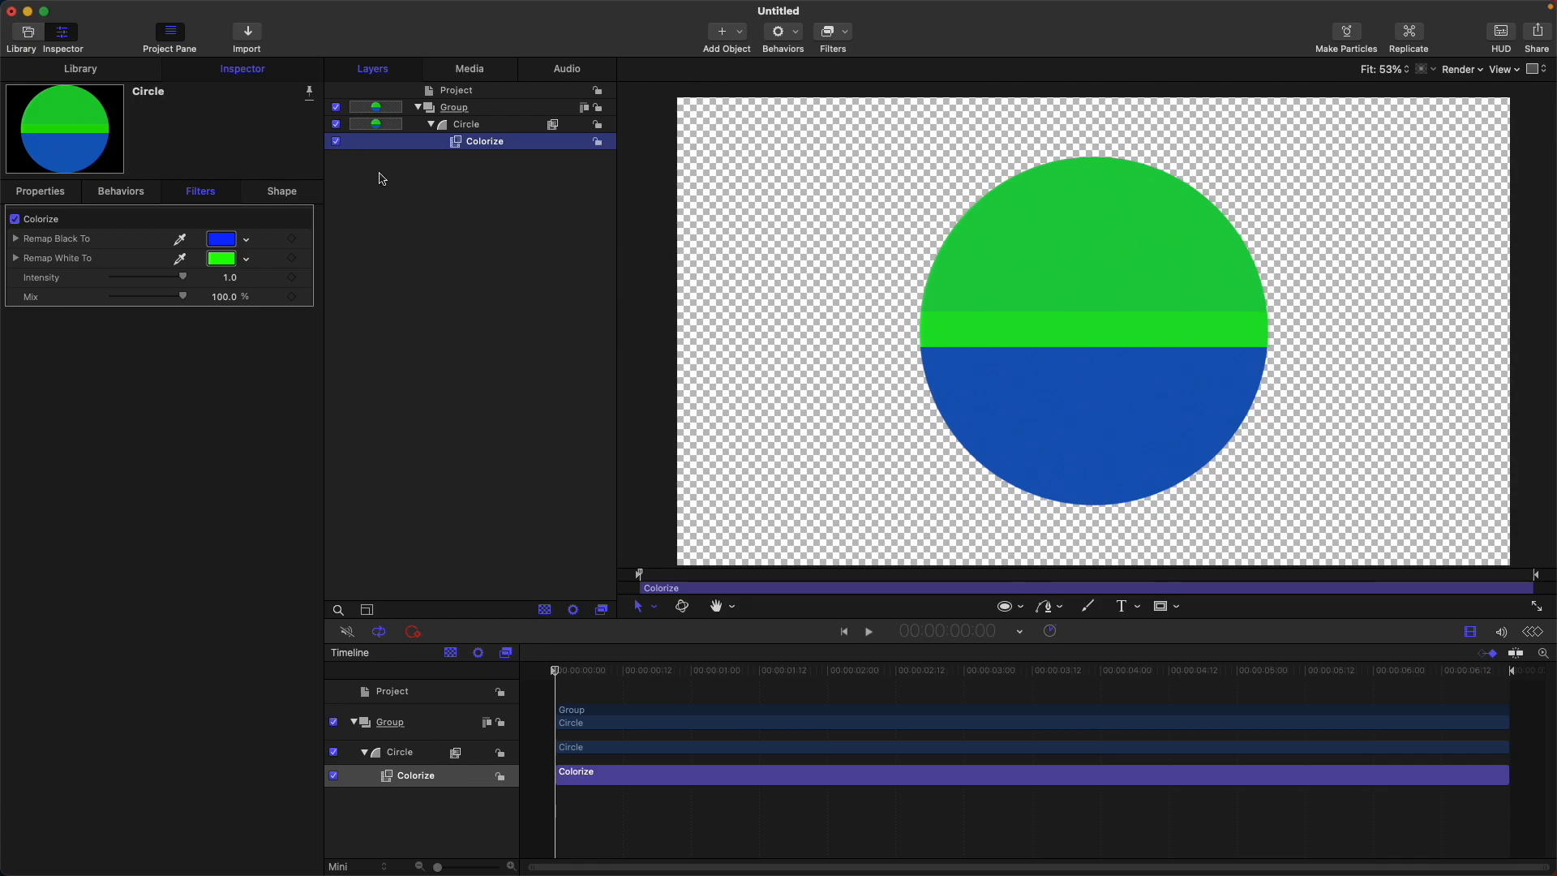
click(337, 143)
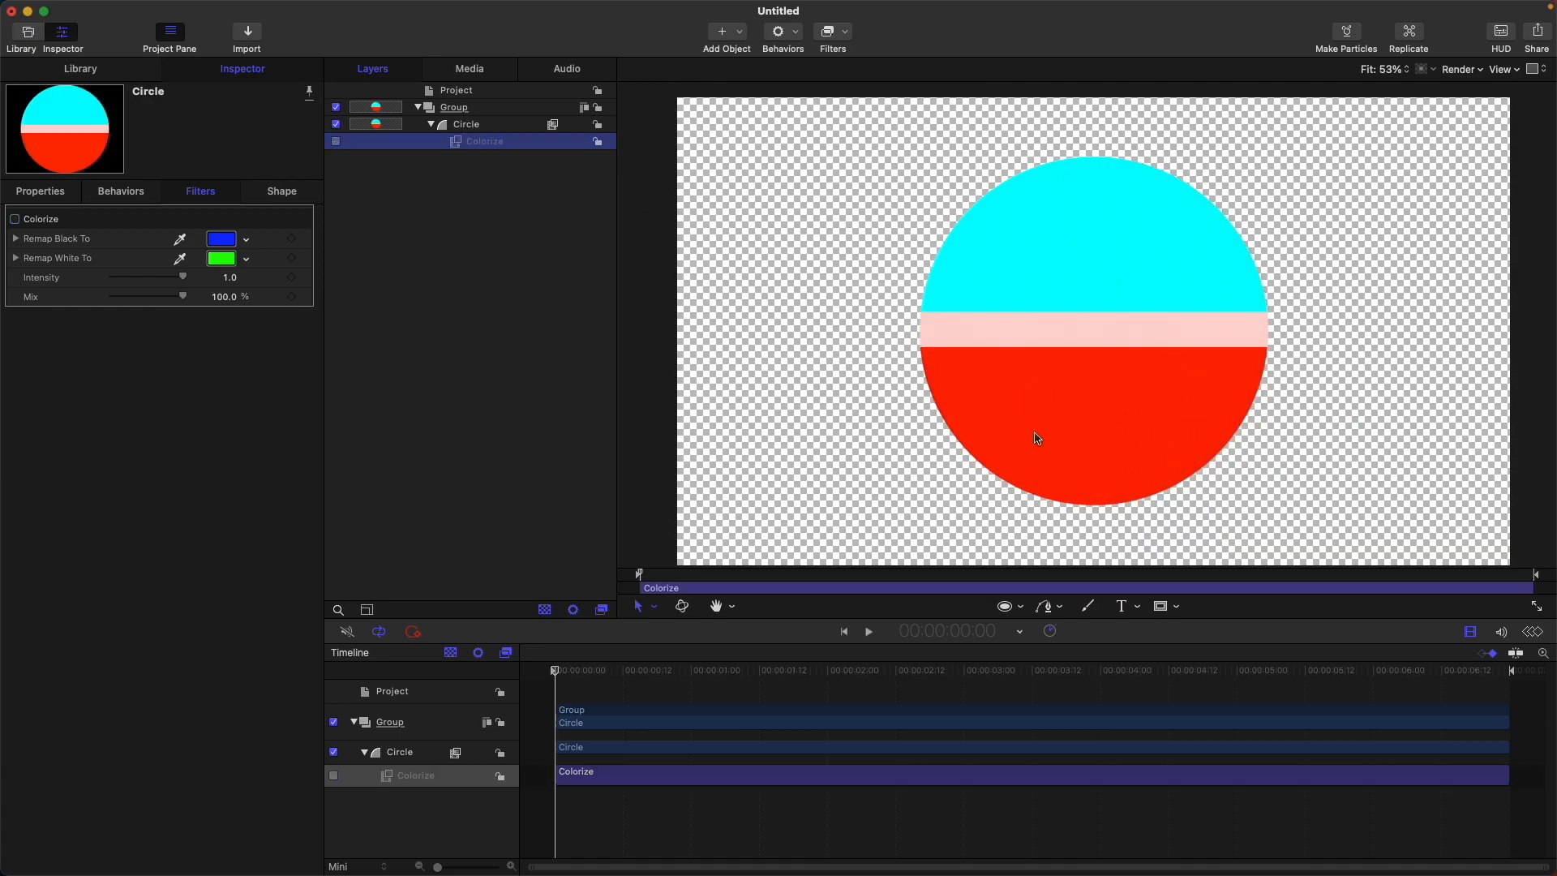
click(336, 143)
click(337, 143)
click(336, 141)
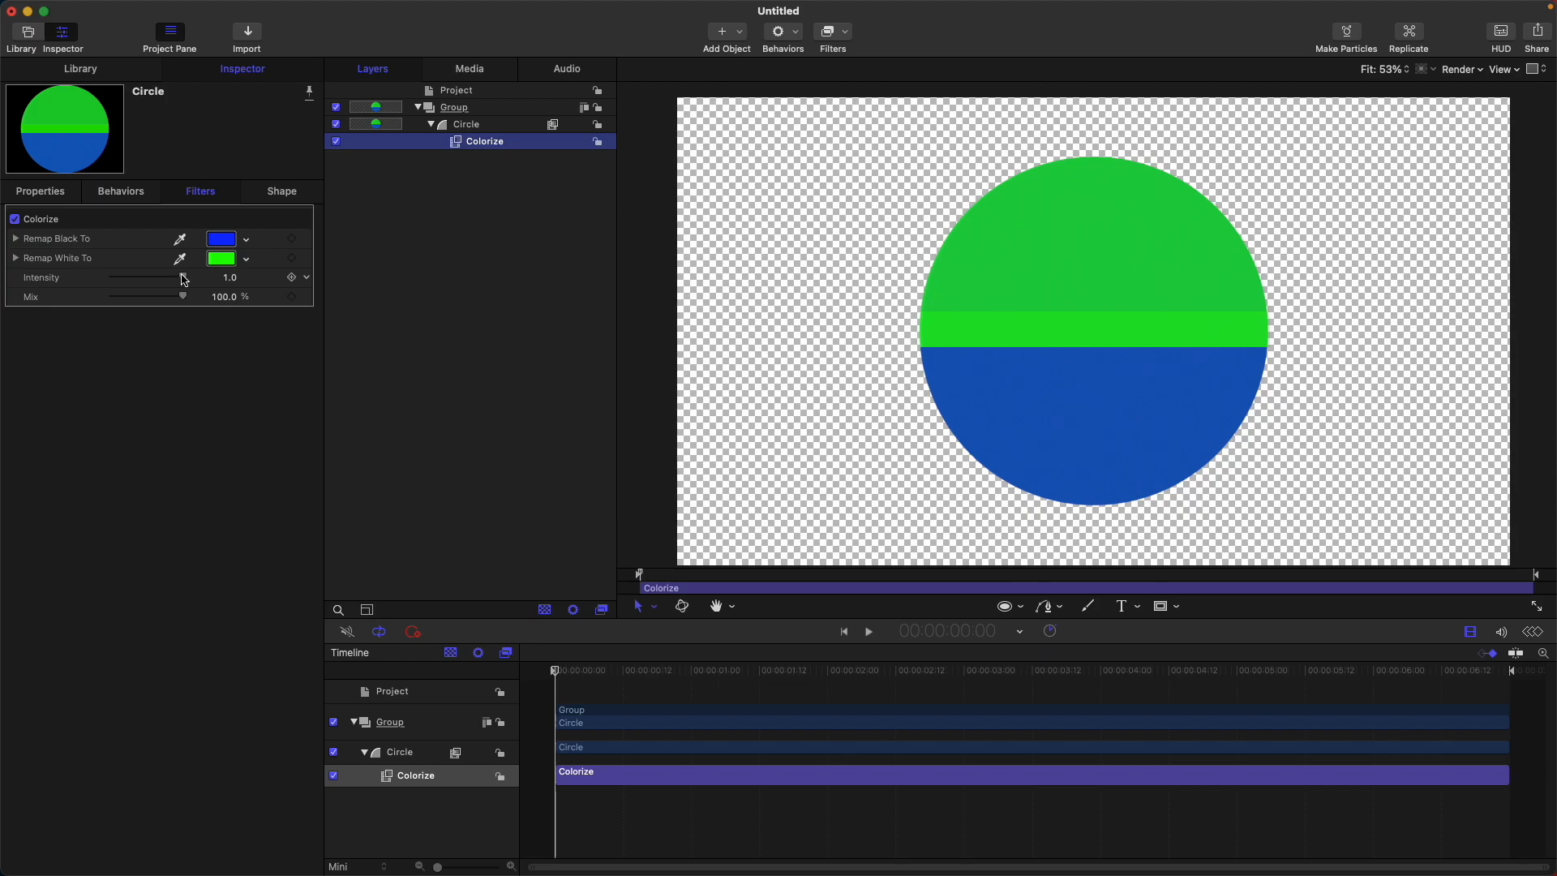
Try a Colorize intensity of 0.7 and a different Mix amount, restoring intensity to 1.0 and Mix to 100%.
mouse_move(184, 278)
mouse_down()
mouse_move(198, 282)
mouse_move(161, 278)
mouse_up()
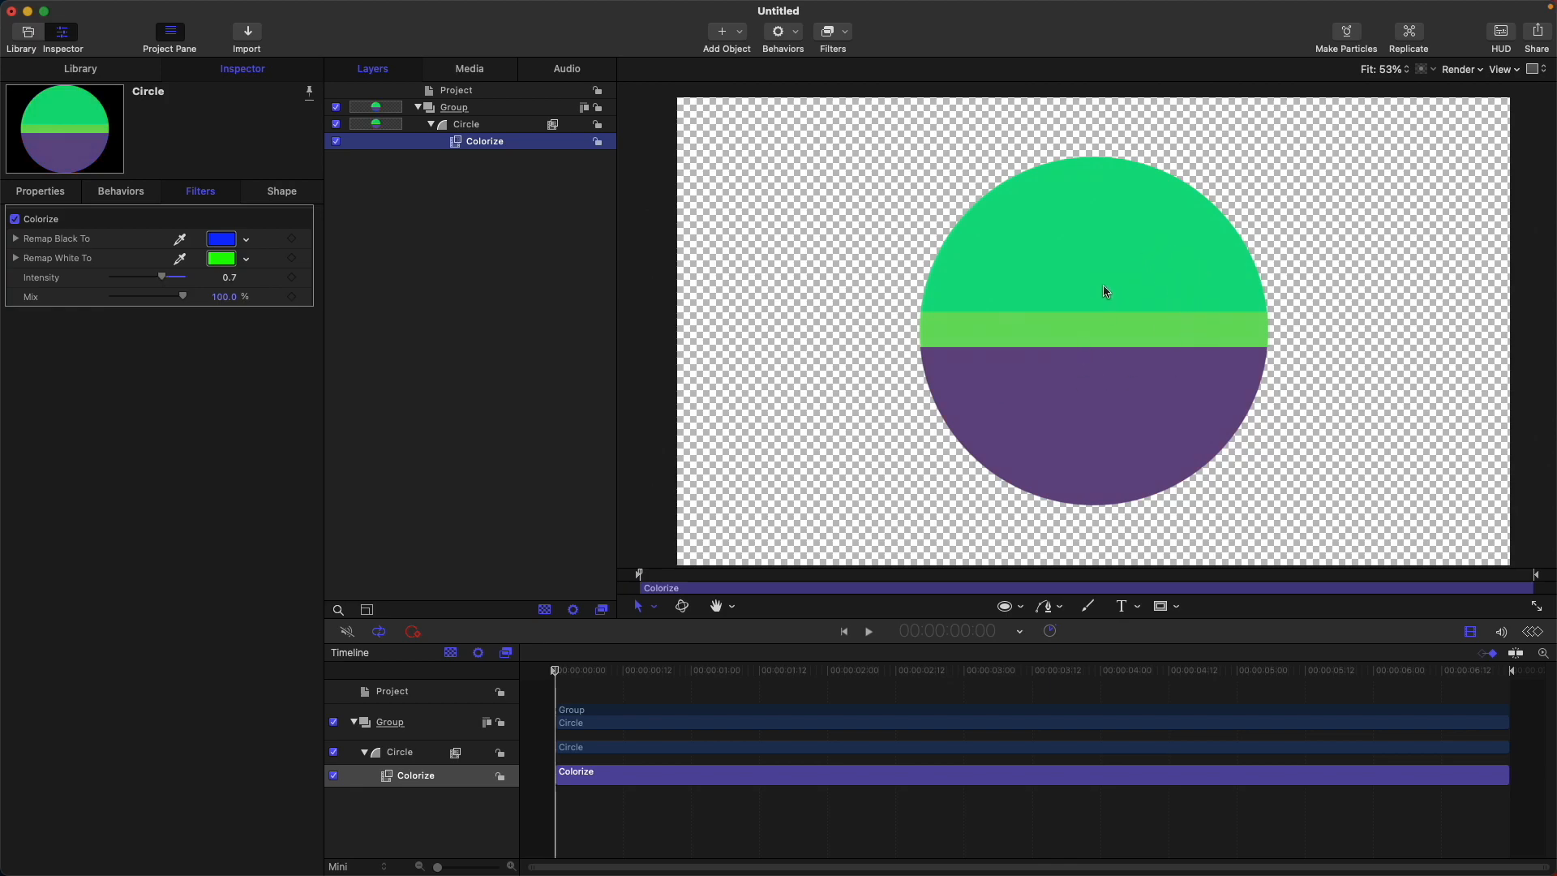
drag(165, 277, 182, 278)
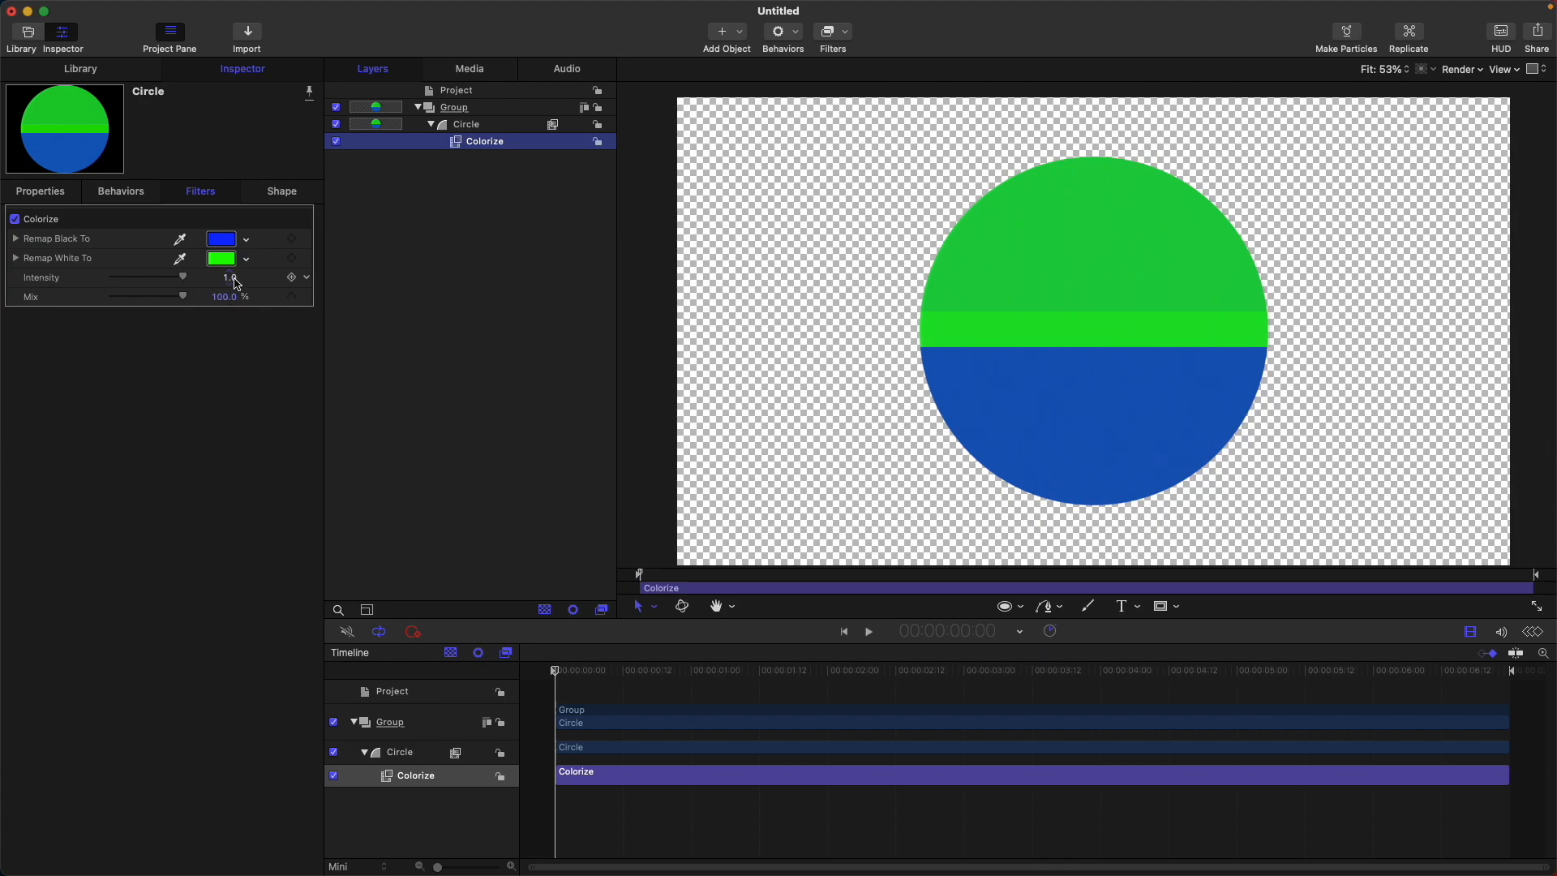
drag(184, 297, 361, 301)
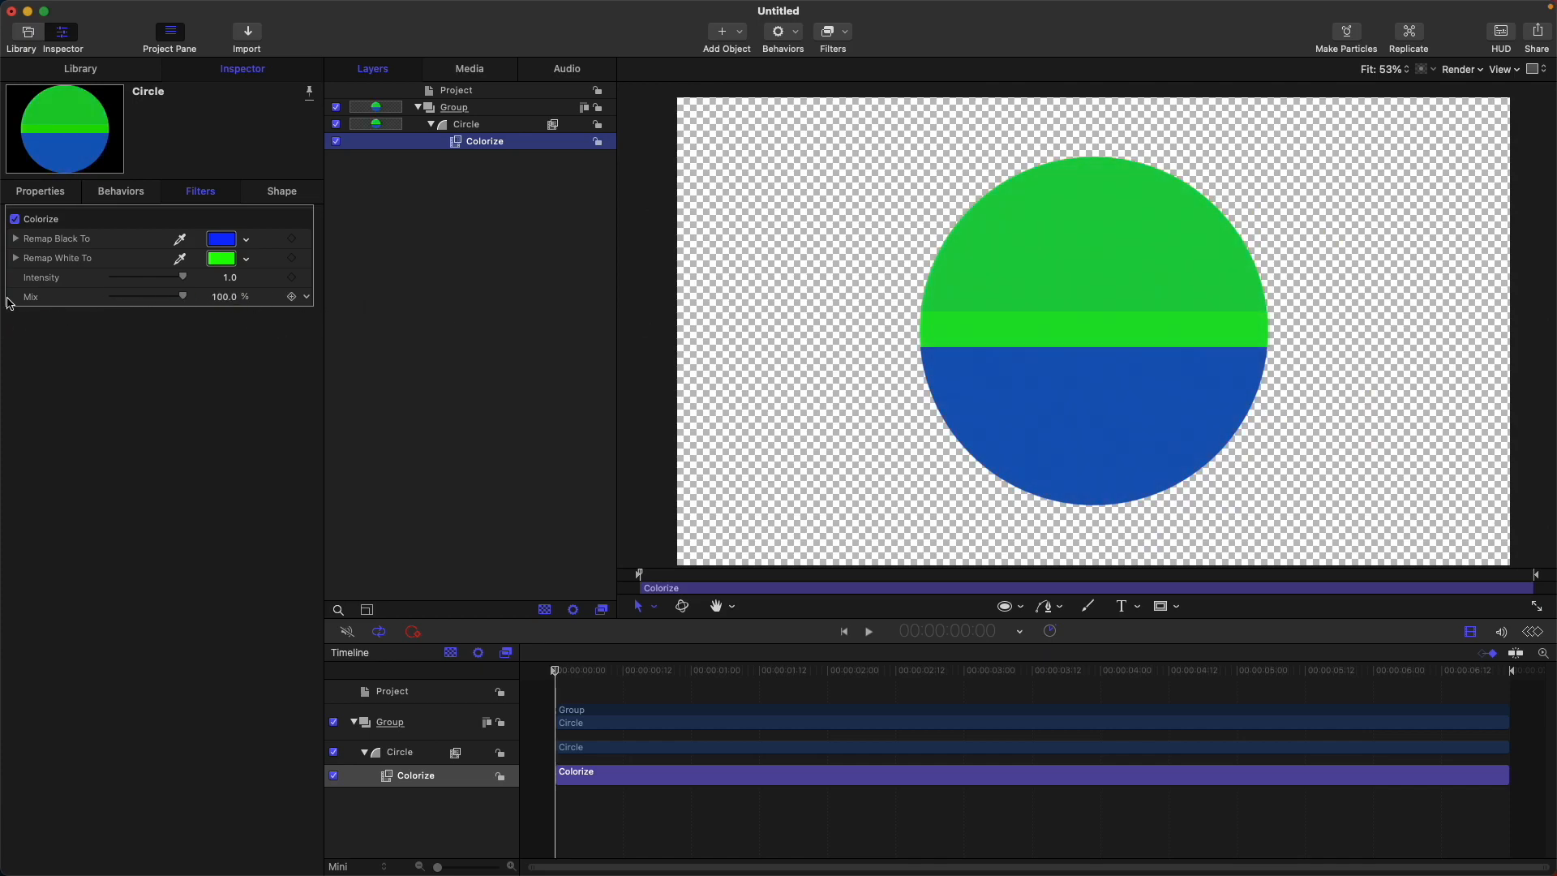